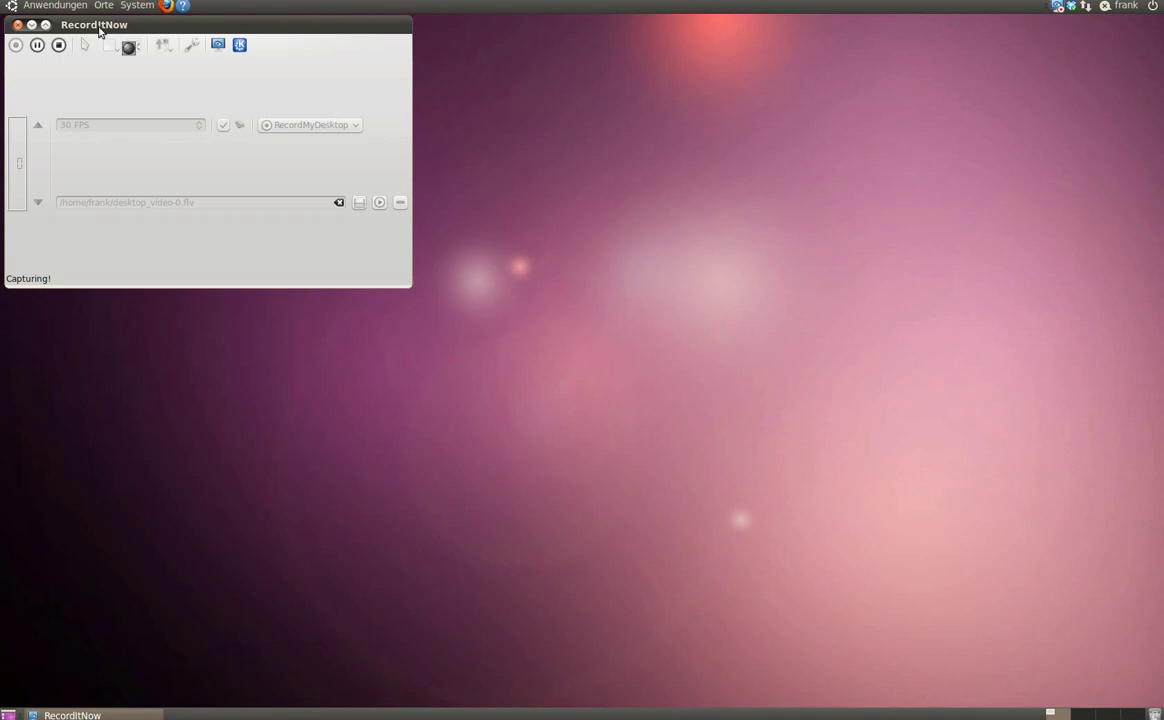
Step: Open a GNOME Terminal and run theli to launch THELI GUI on project m8
left_click(55, 5)
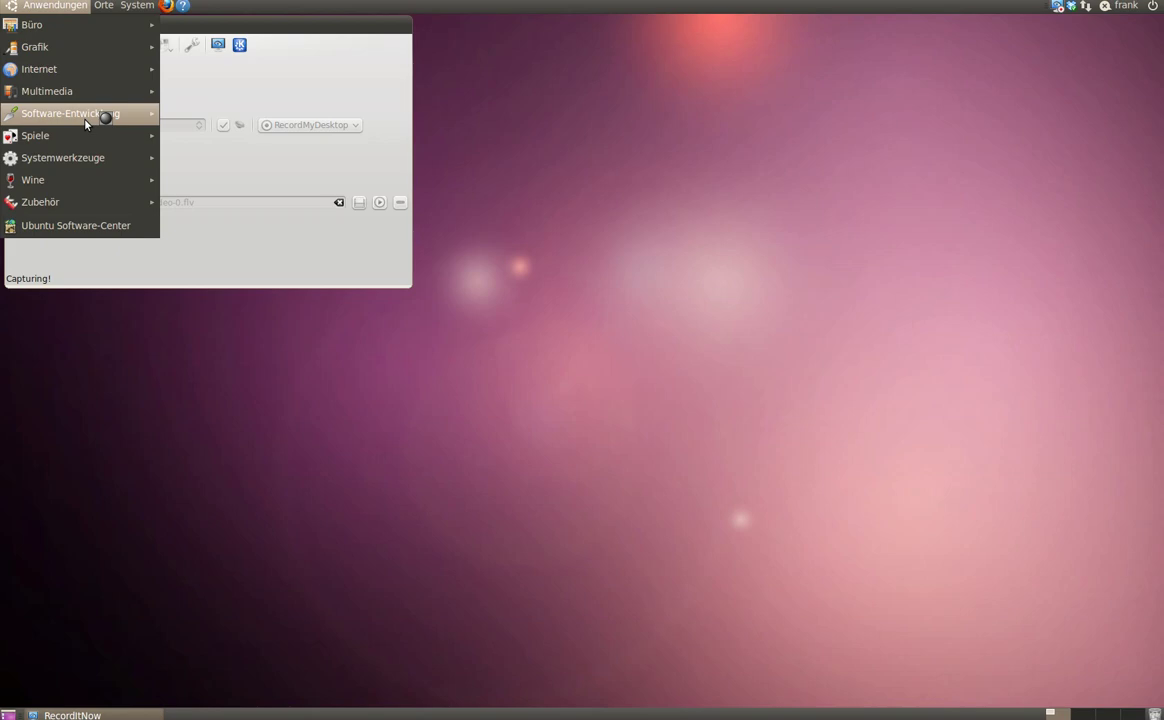
mouse_move(60, 202)
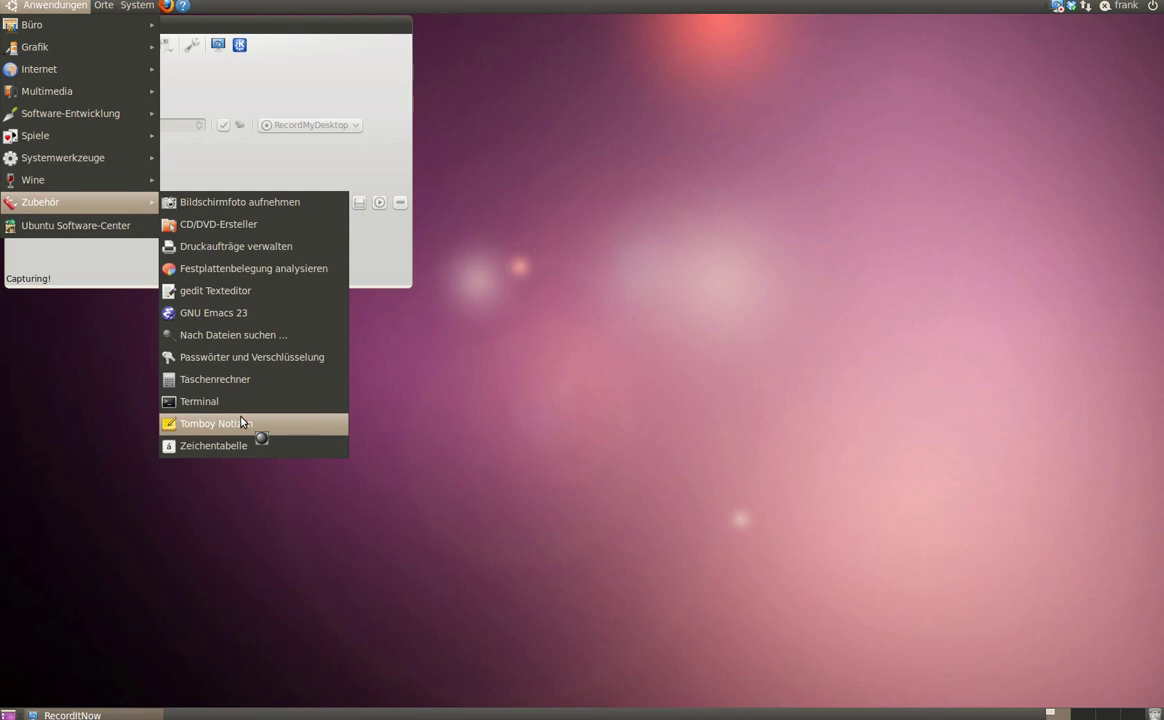
left_click(247, 404)
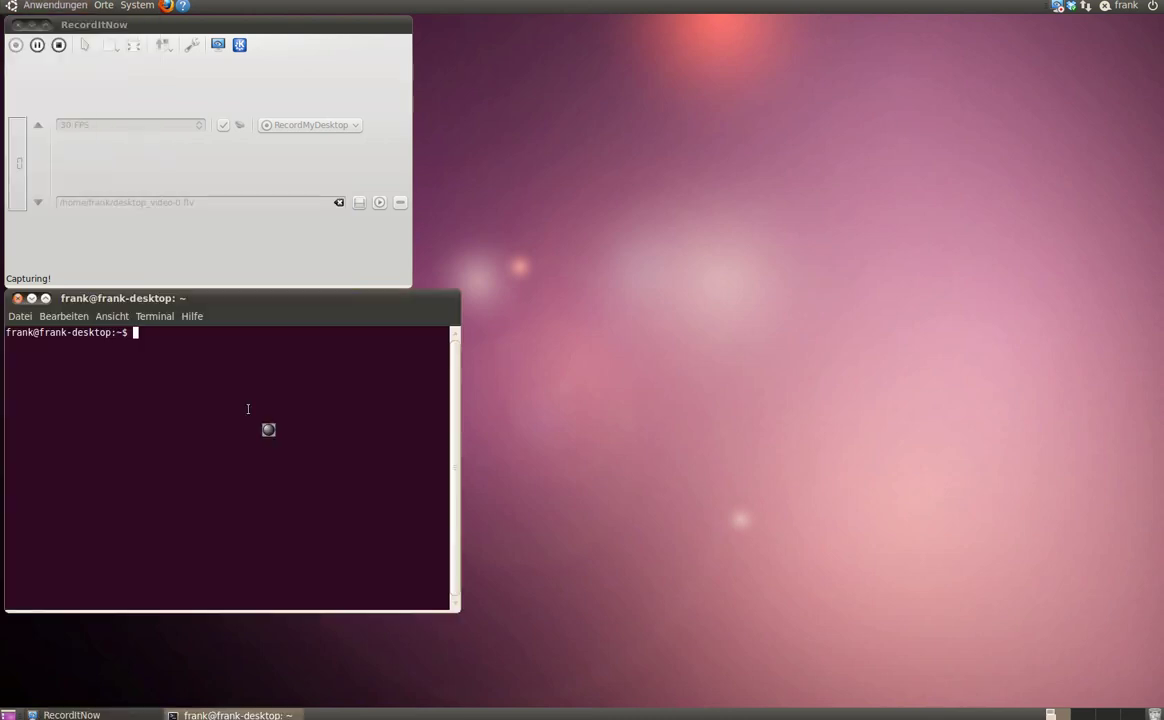
type("theli")
key("Return")
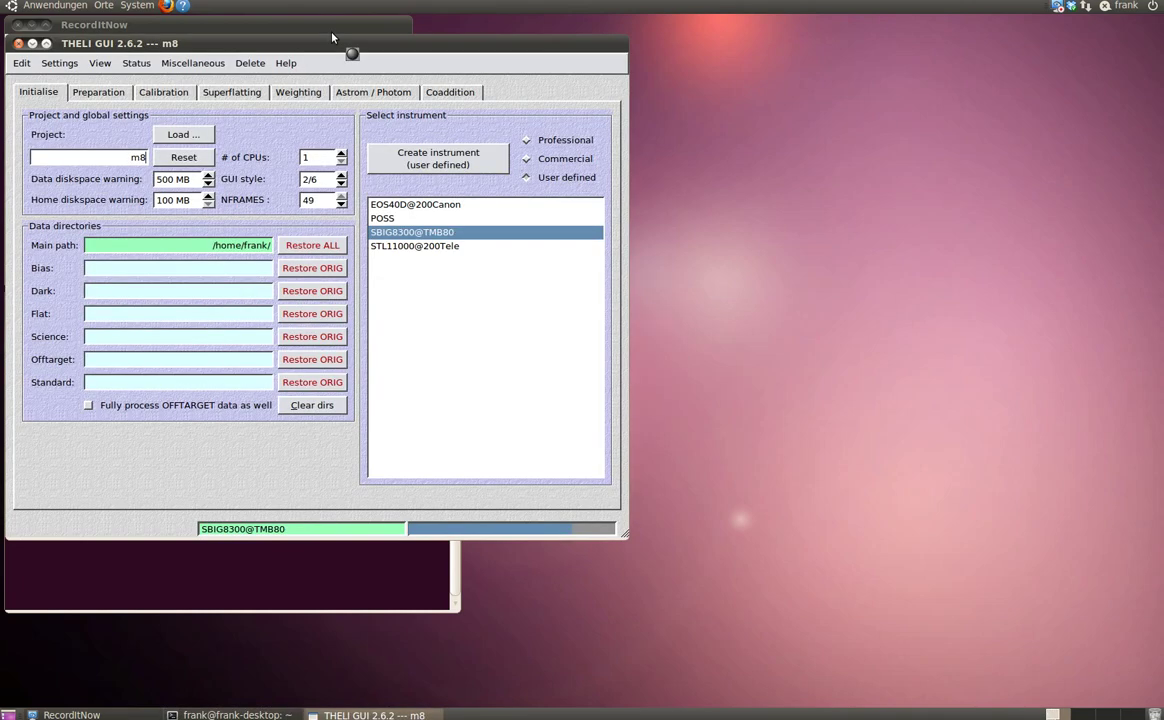
left_click_drag(333, 38, 331, 28)
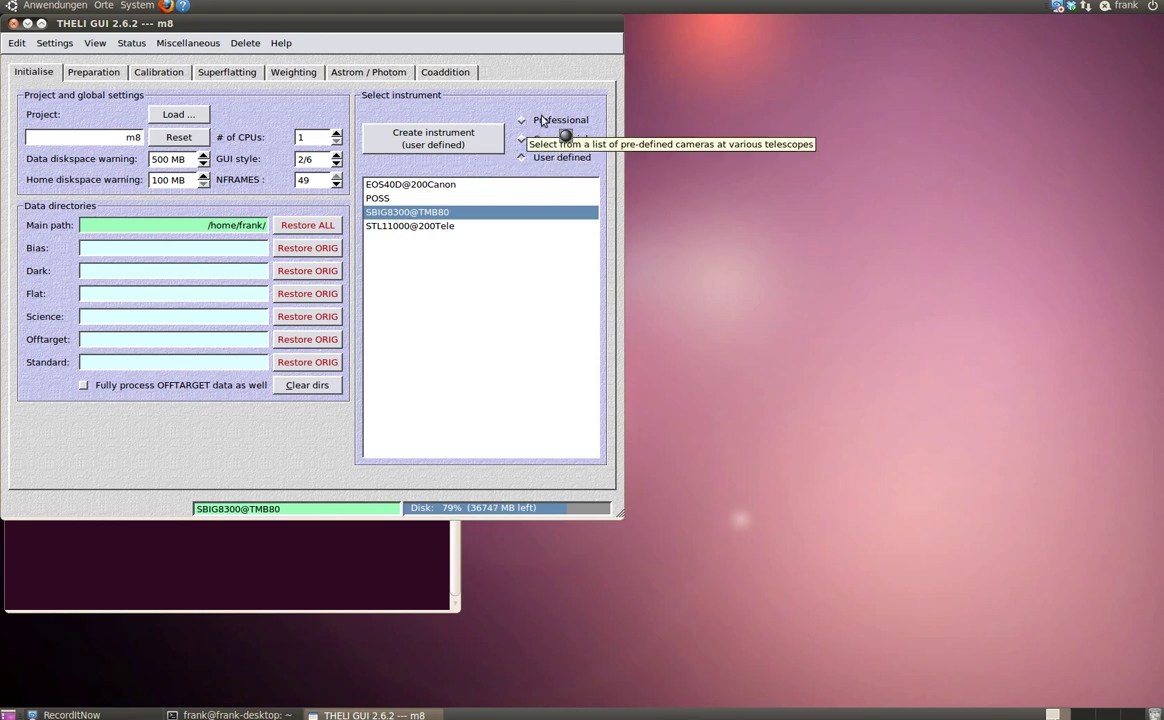
Step: Browse the Professional and Commercial instrument lists, then start creating a user-defined instrument
left_click(523, 122)
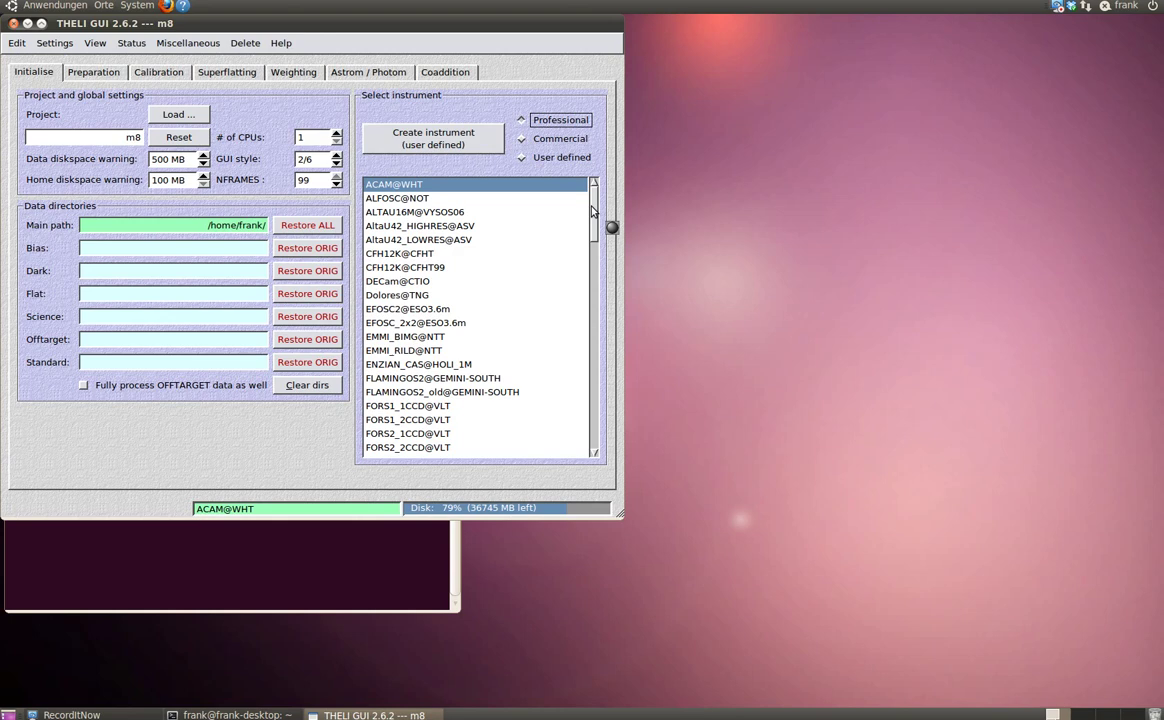
scroll(591, 211, "down", 5)
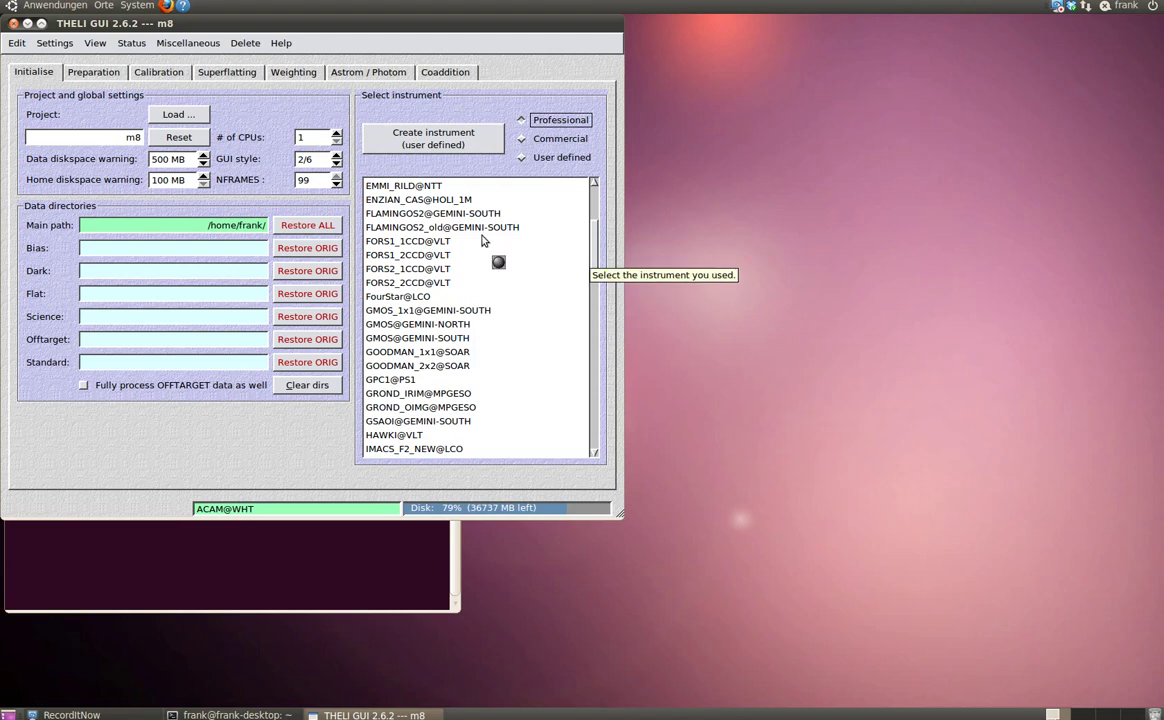
left_click(521, 139)
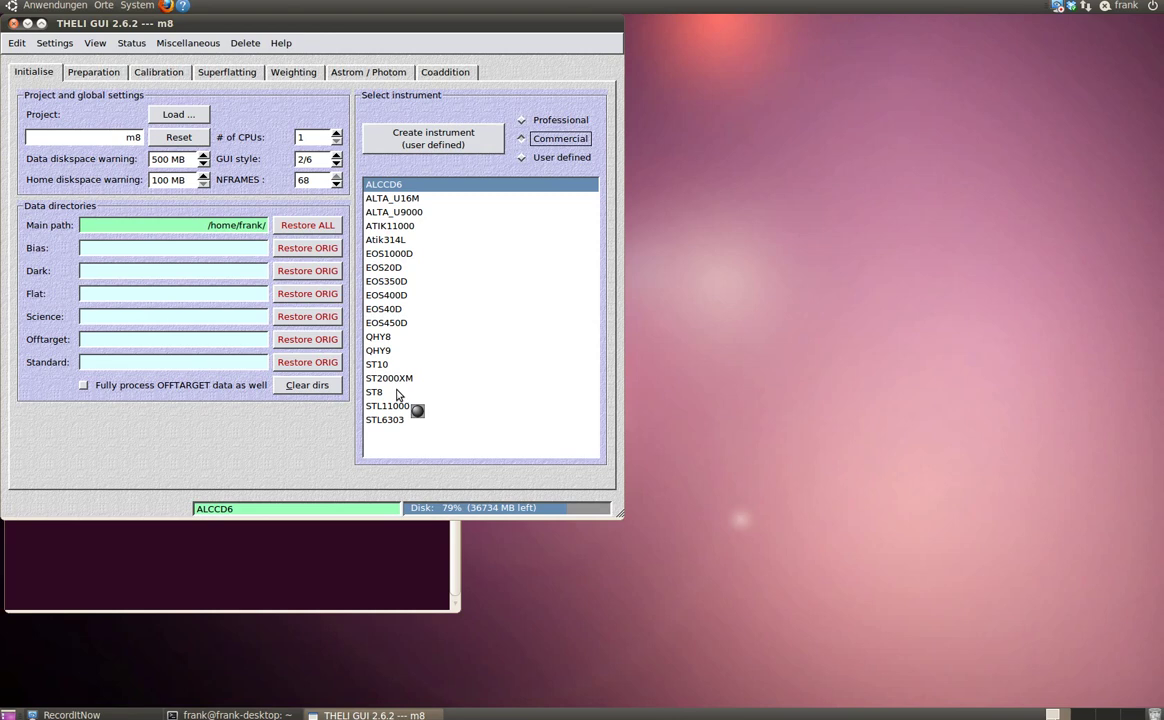
left_click(522, 160)
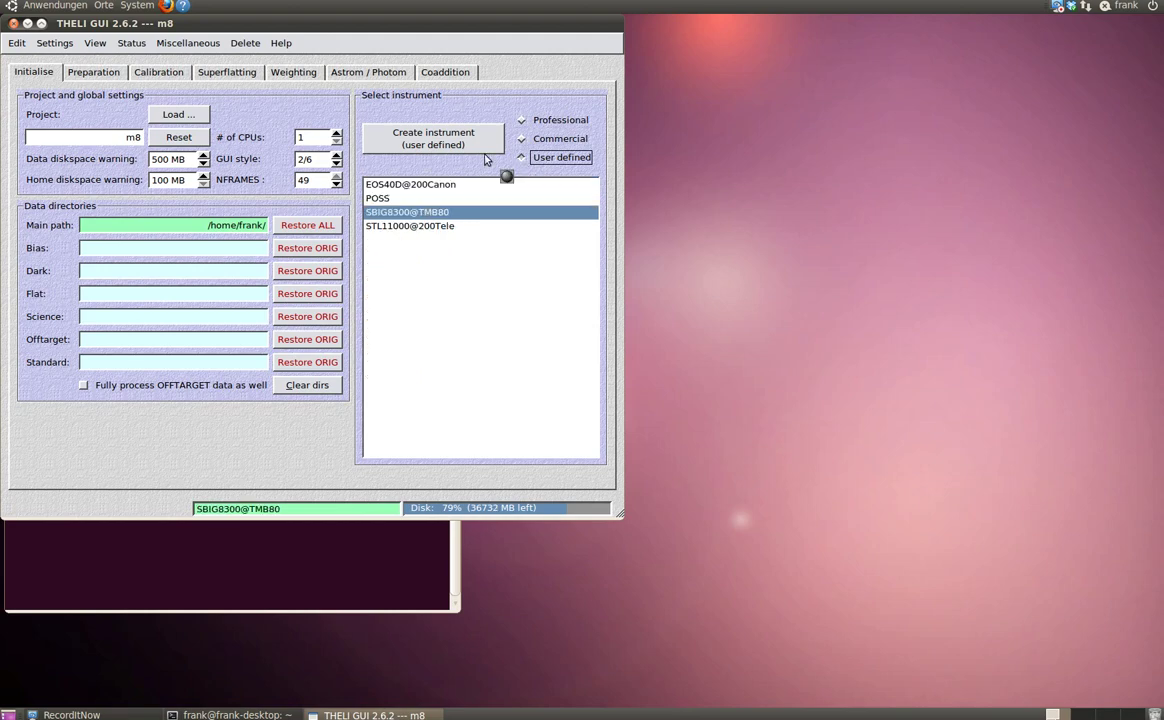
left_click(440, 141)
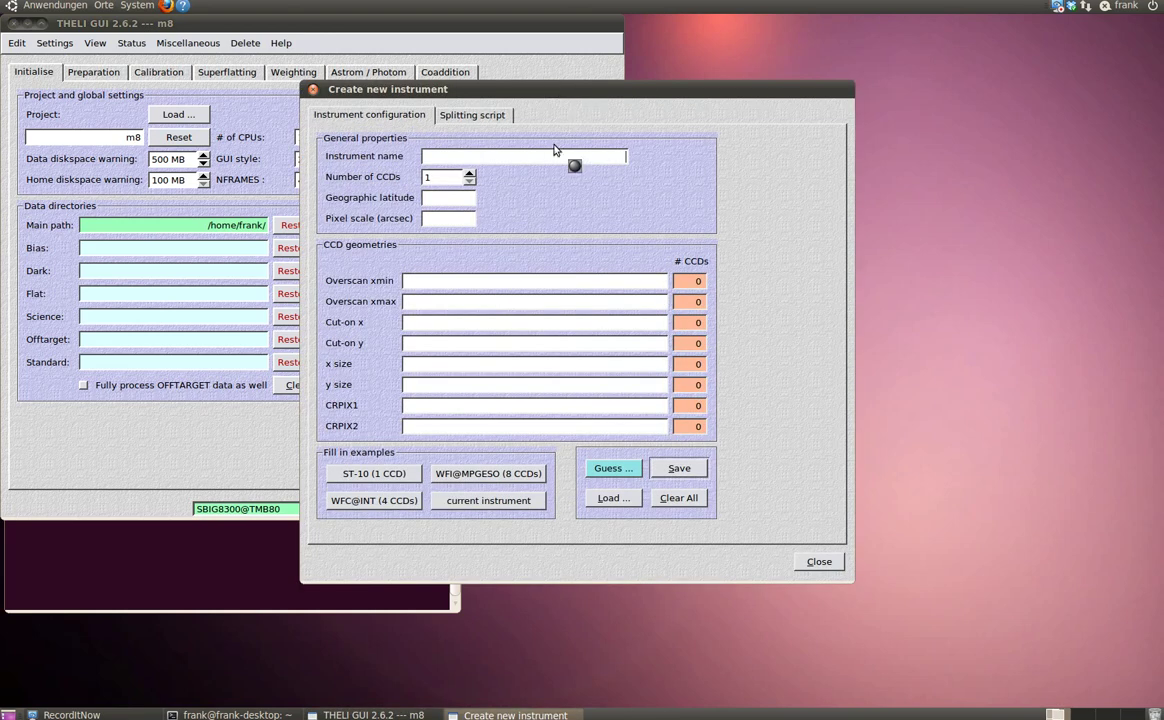
Step: Enter instrument name ST83000@TMB80 and geographic latitude 51 in the new instrument form
mouse_move(586, 159)
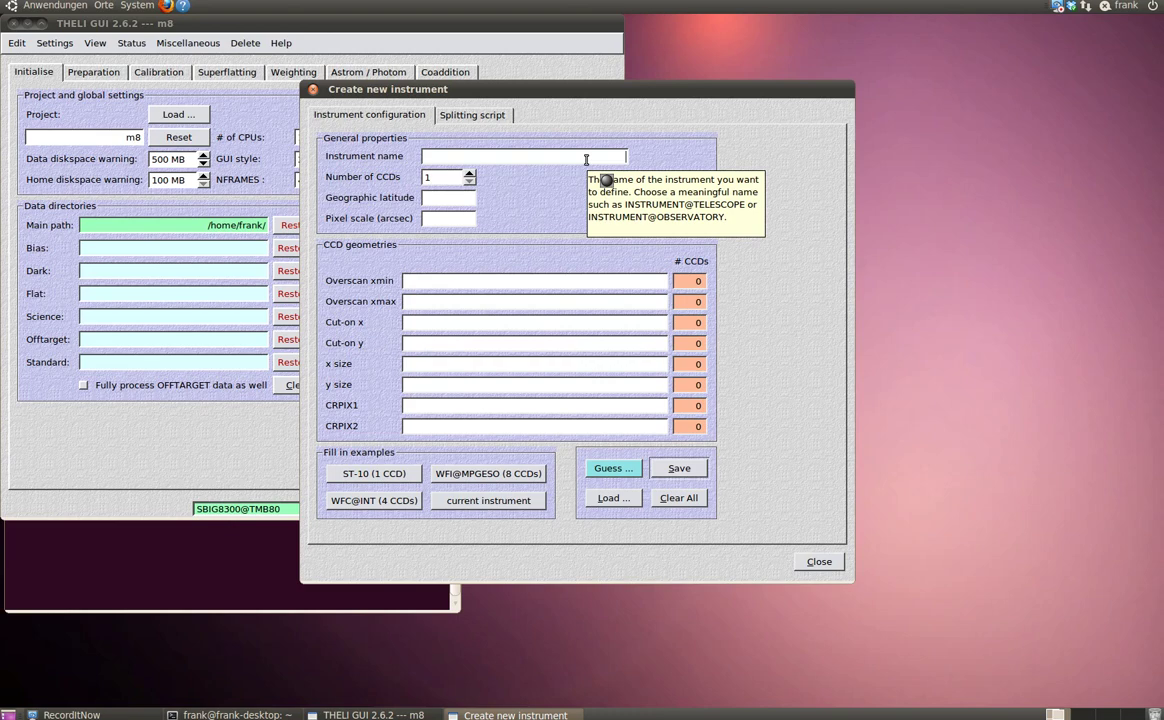
type("ST")
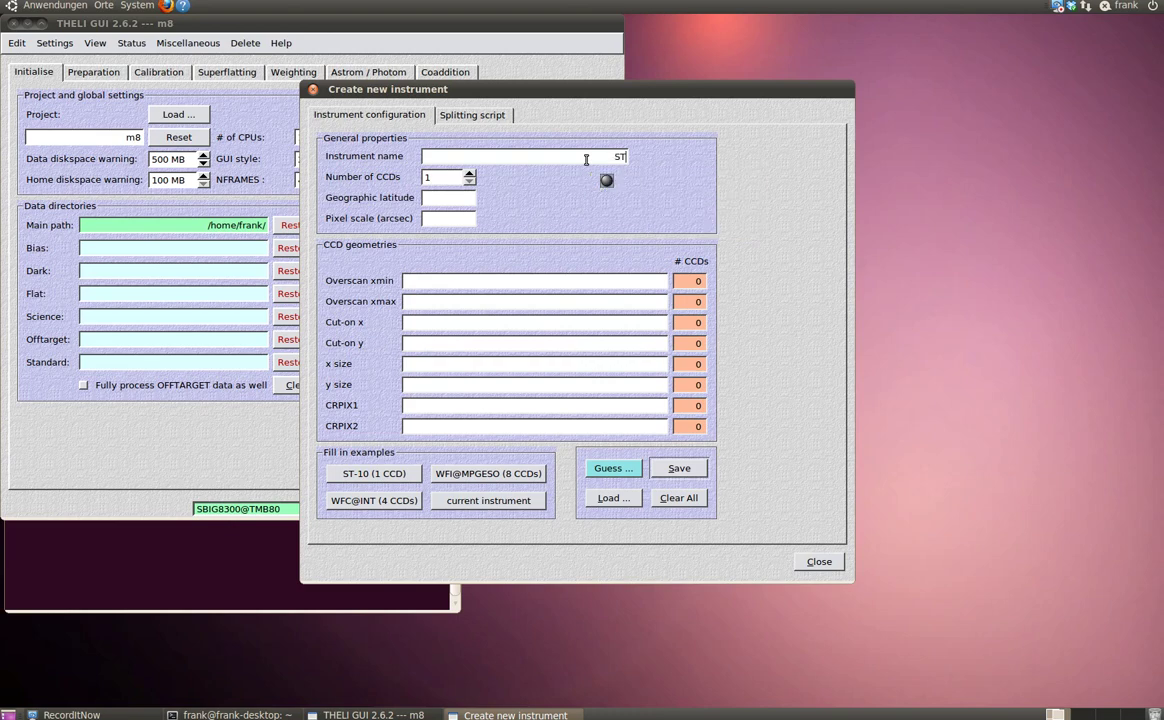
type("8300")
type("0@")
type("TMB")
type("80")
type("51")
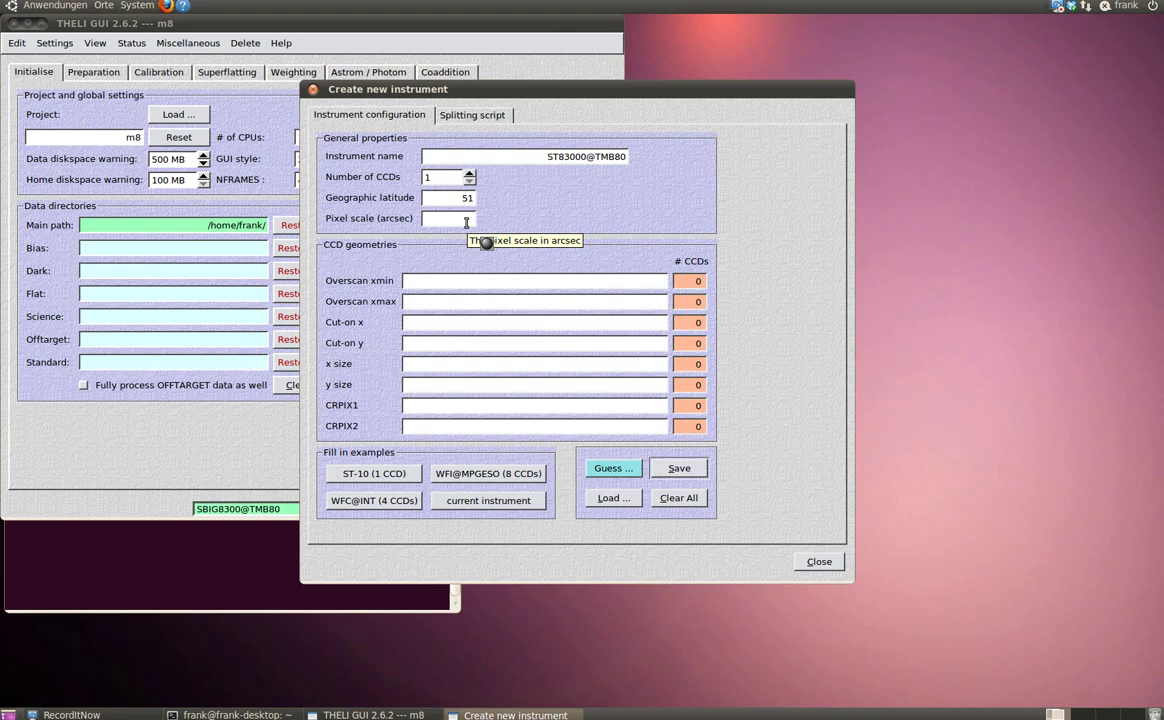
left_click(466, 222)
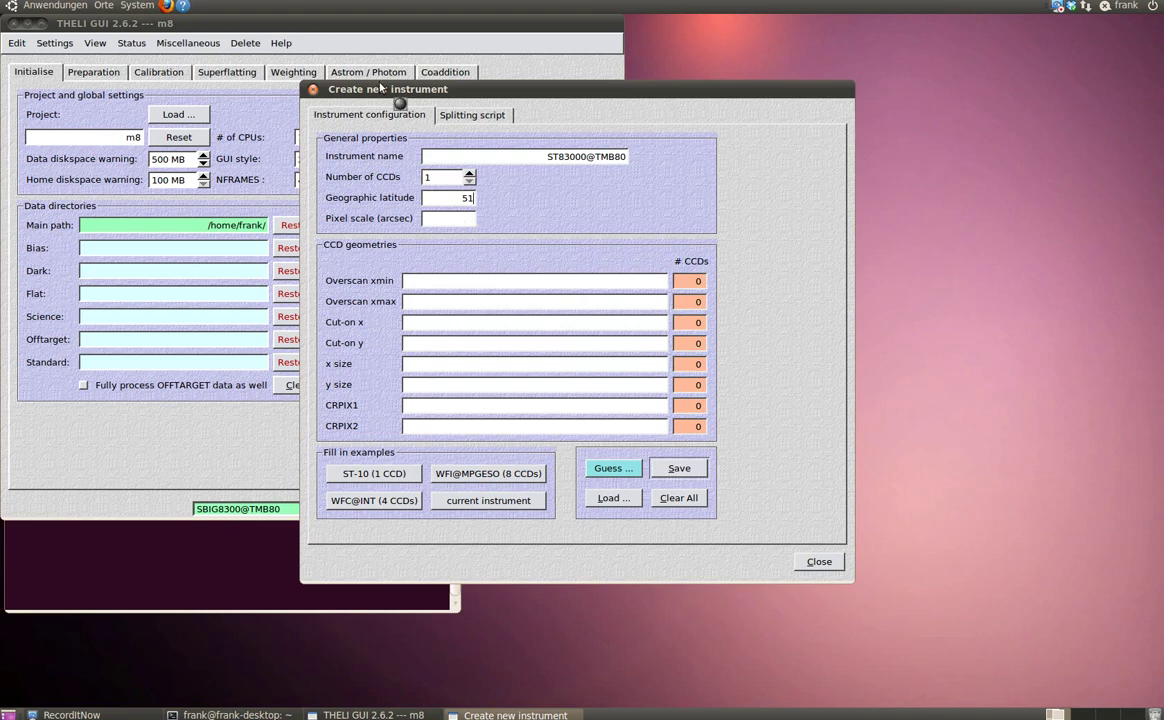
Step: Enter 2.133 as the new instrument's pixel scale in arcsec
left_click(463, 220)
type("2.1833")
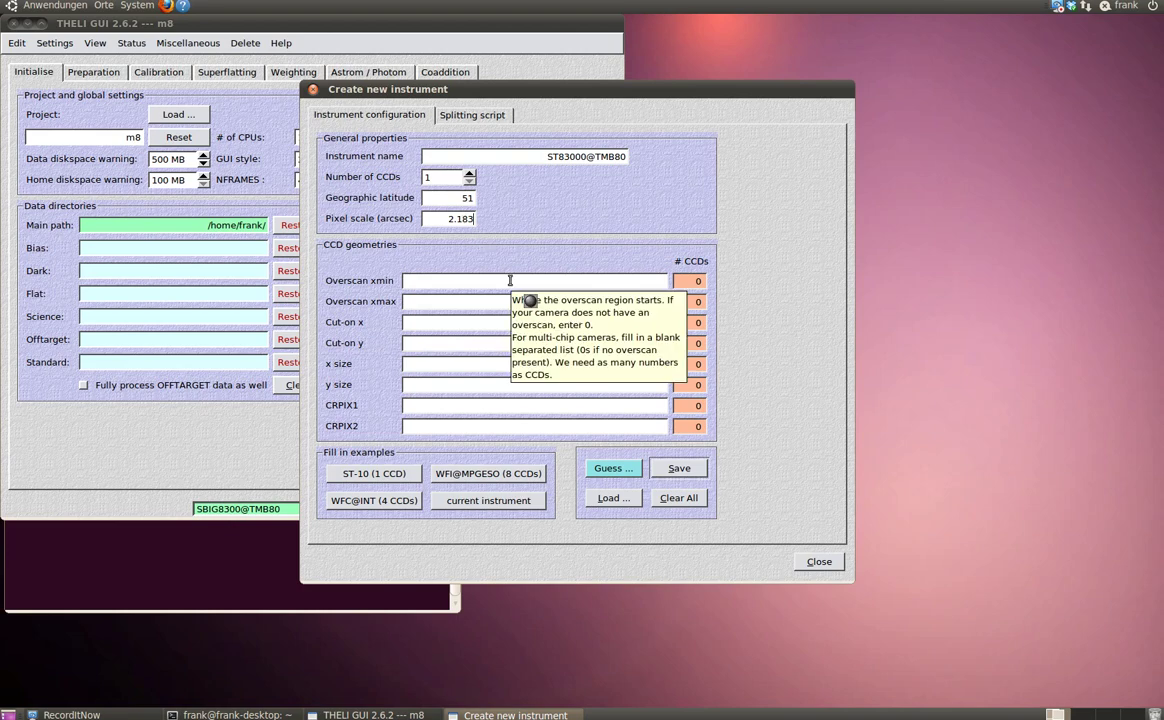
Step: Set overscan xmin and xmax to 0 and cut-on x and y to 1
left_click(420, 287)
type("0")
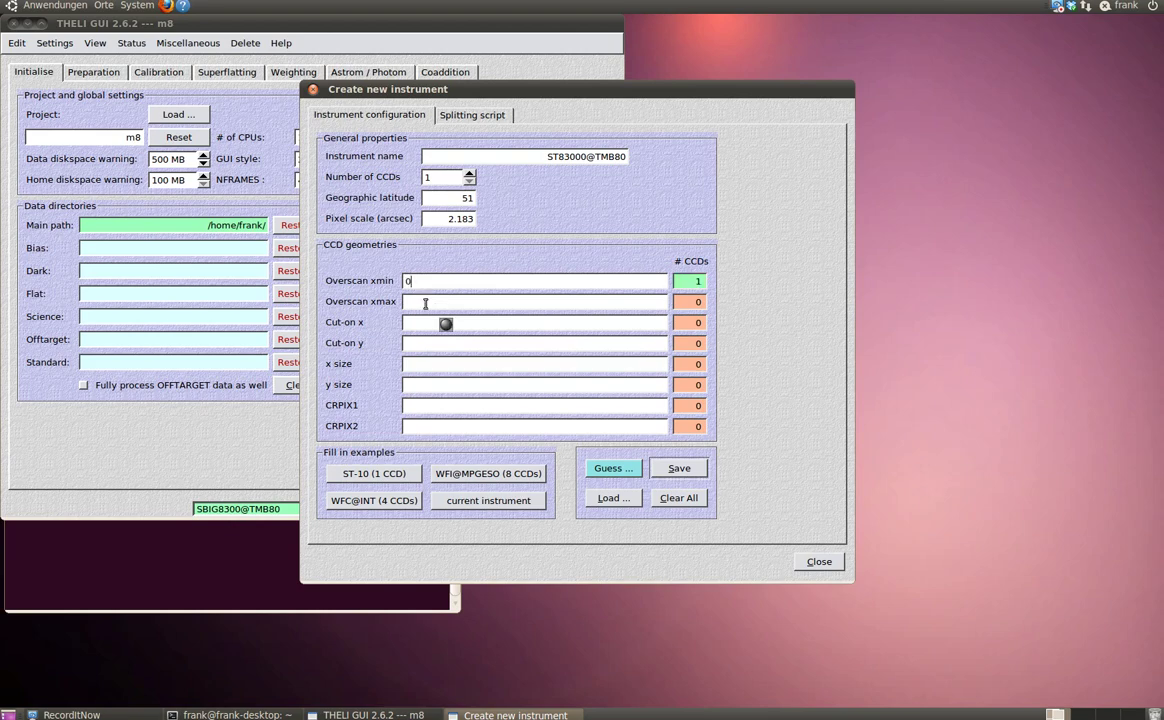
left_click(411, 302)
type("0")
left_click(413, 323)
mouse_move(421, 285)
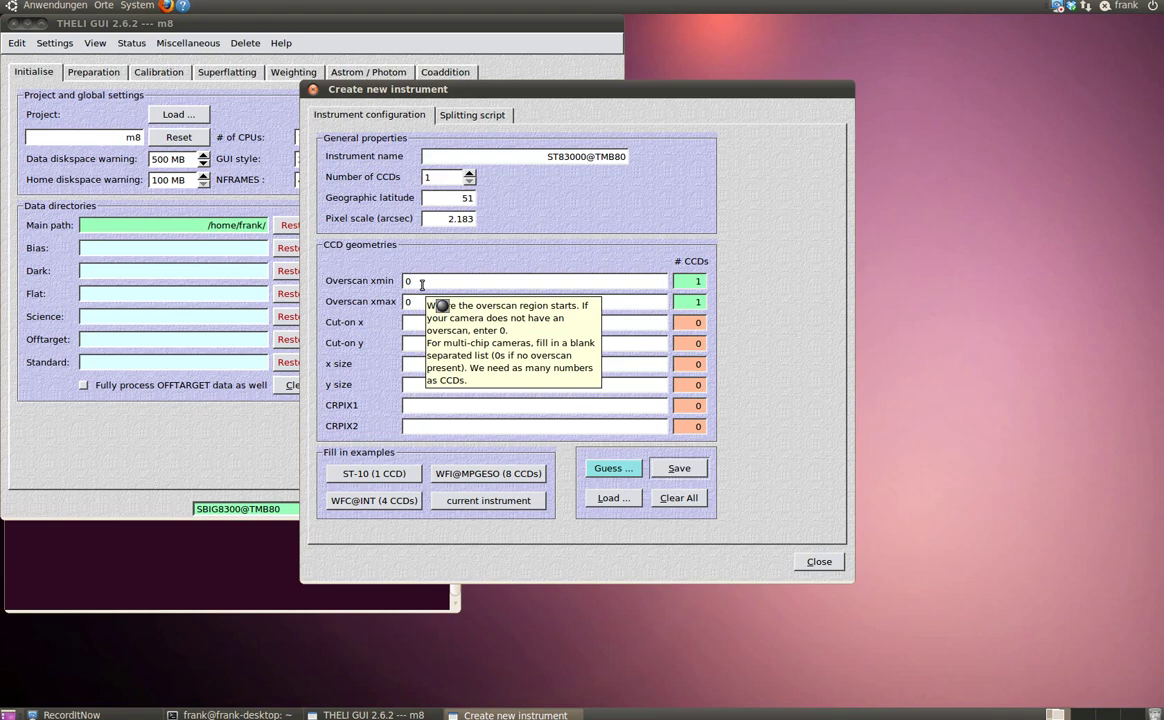
mouse_move(408, 320)
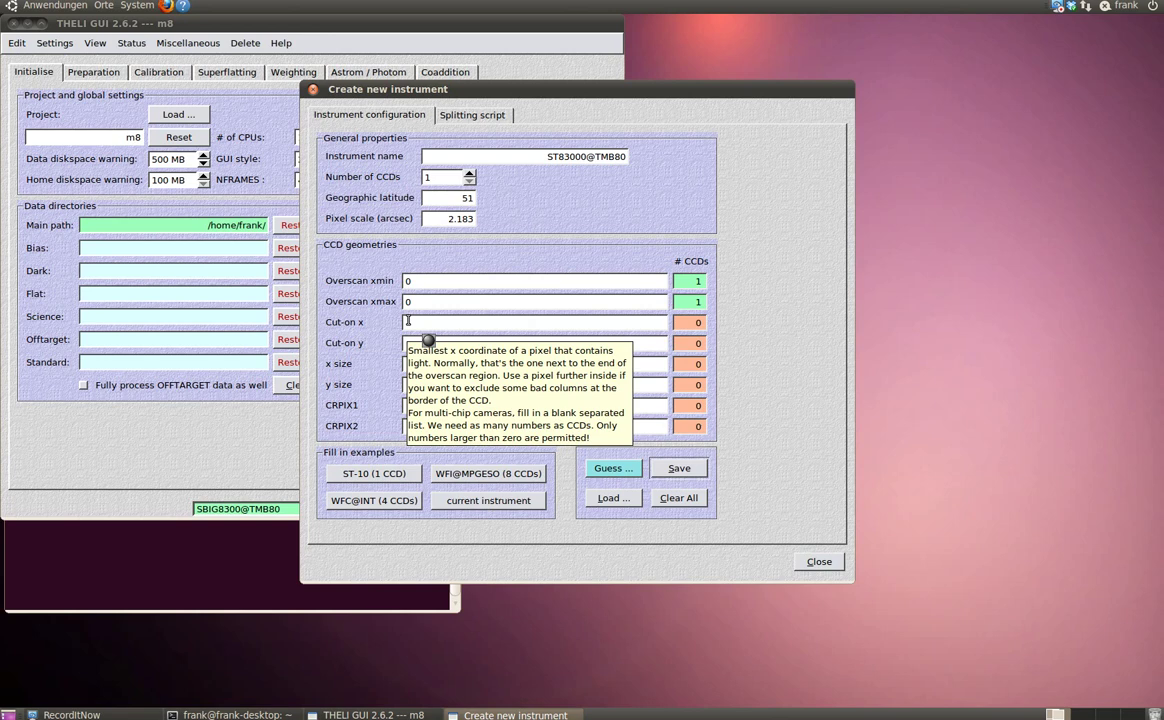
type("1")
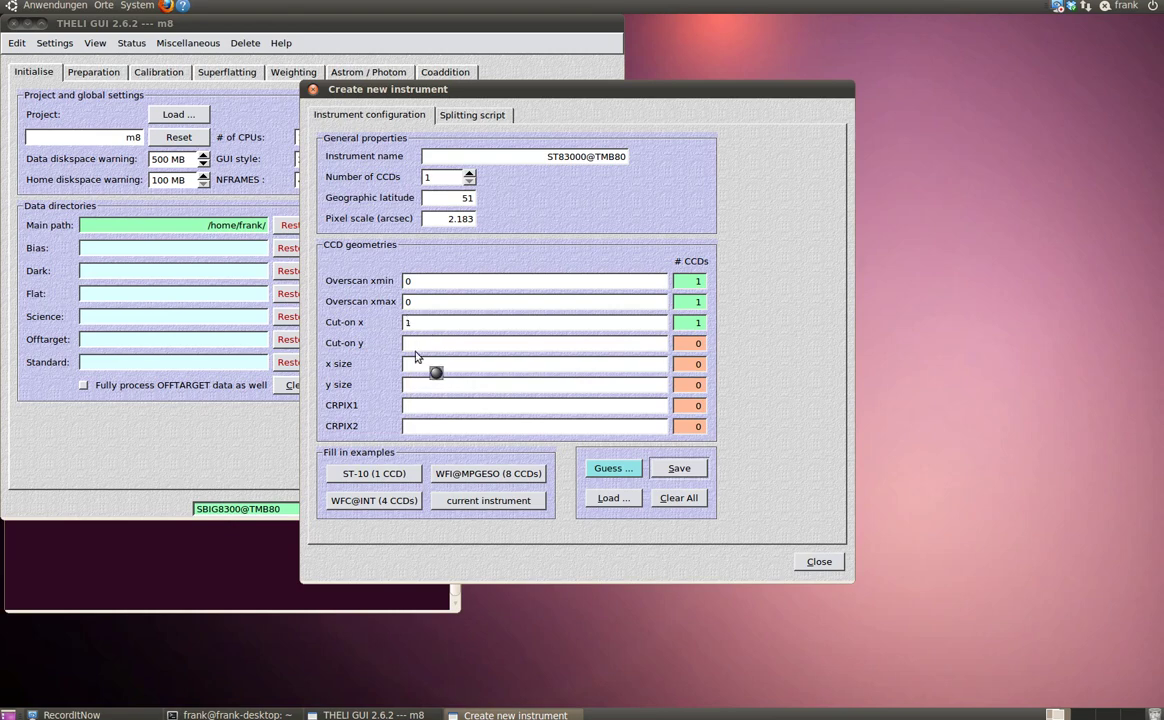
left_click(415, 340)
type("1")
mouse_move(396, 334)
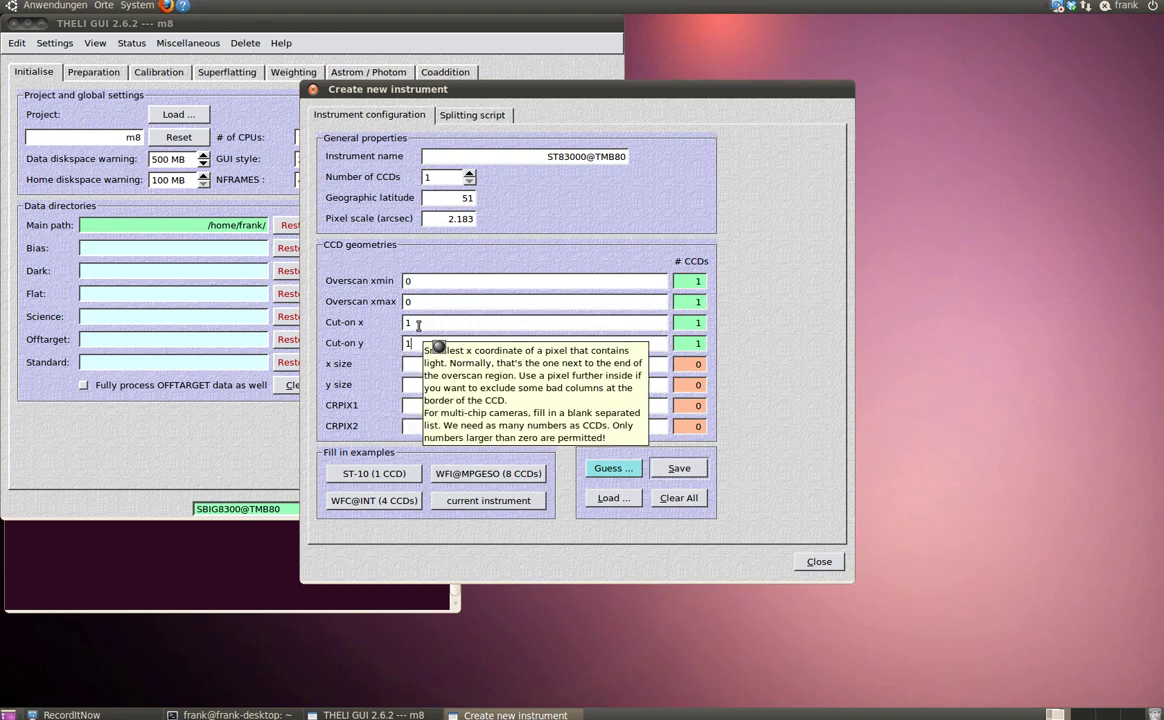
mouse_move(407, 385)
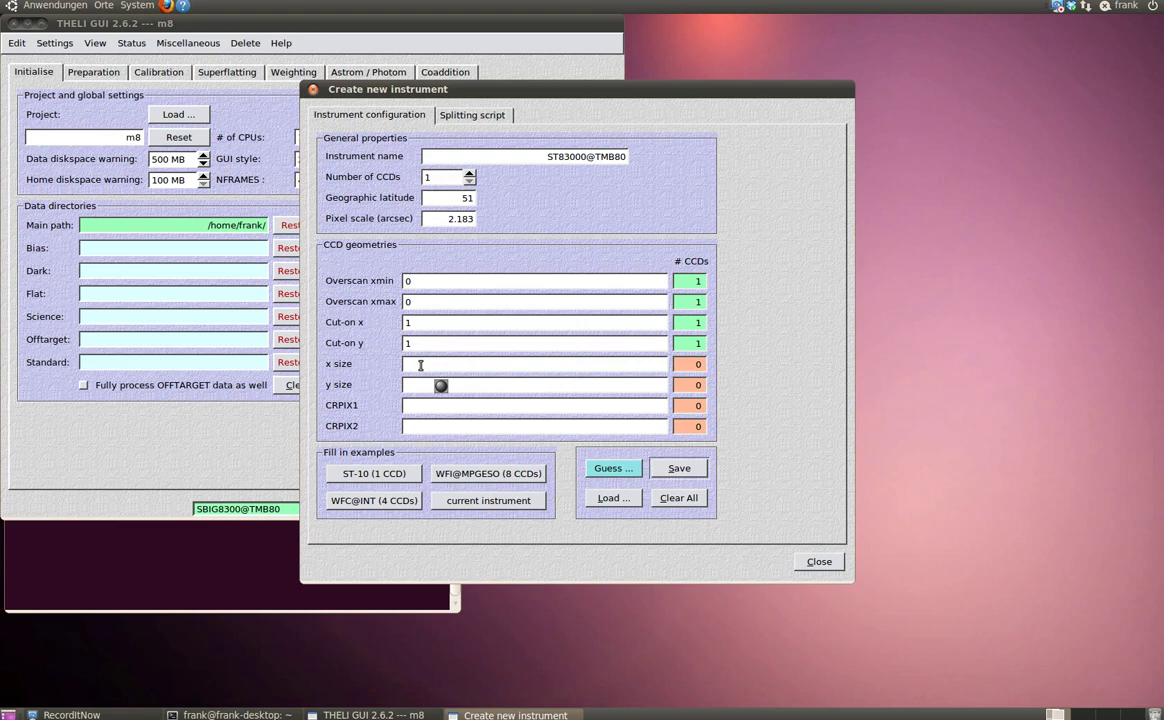
Step: Enter CCD size 3326 × 2504 with reference pixels CRPIX1 1663 and CRPIX2 1252
left_click(420, 365)
type("3326")
left_click(420, 385)
type("25")
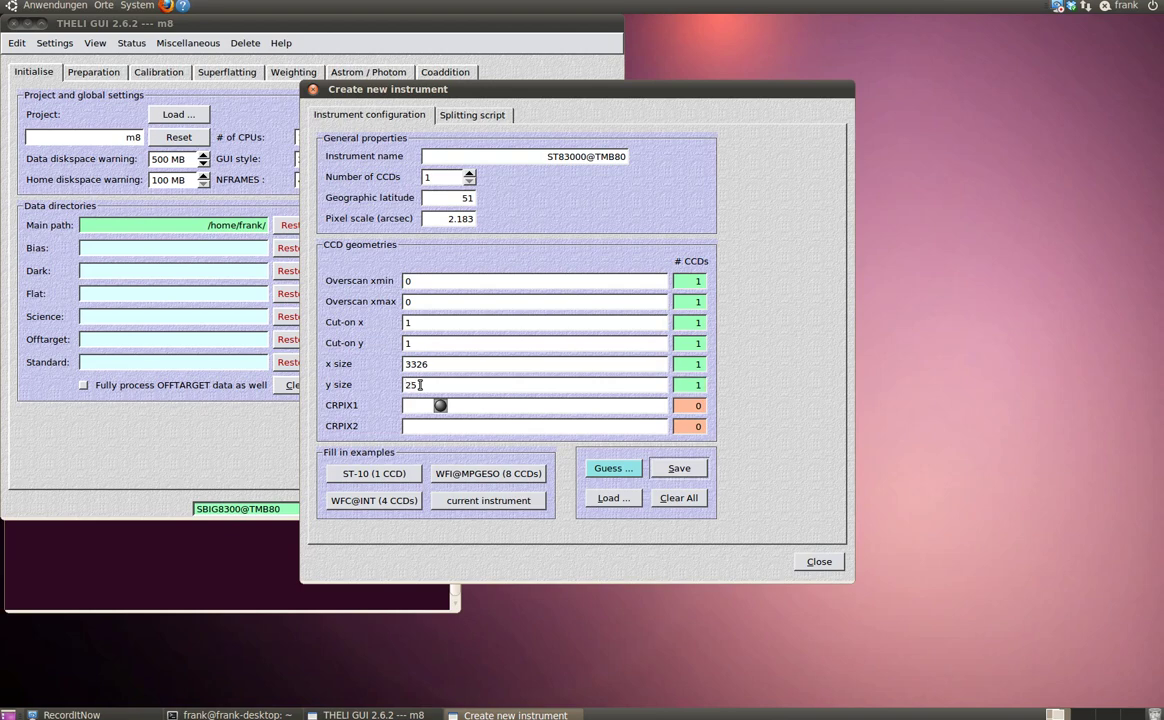
type("04")
mouse_move(416, 407)
left_click(420, 407)
type("1663")
left_click(423, 427)
type("125")
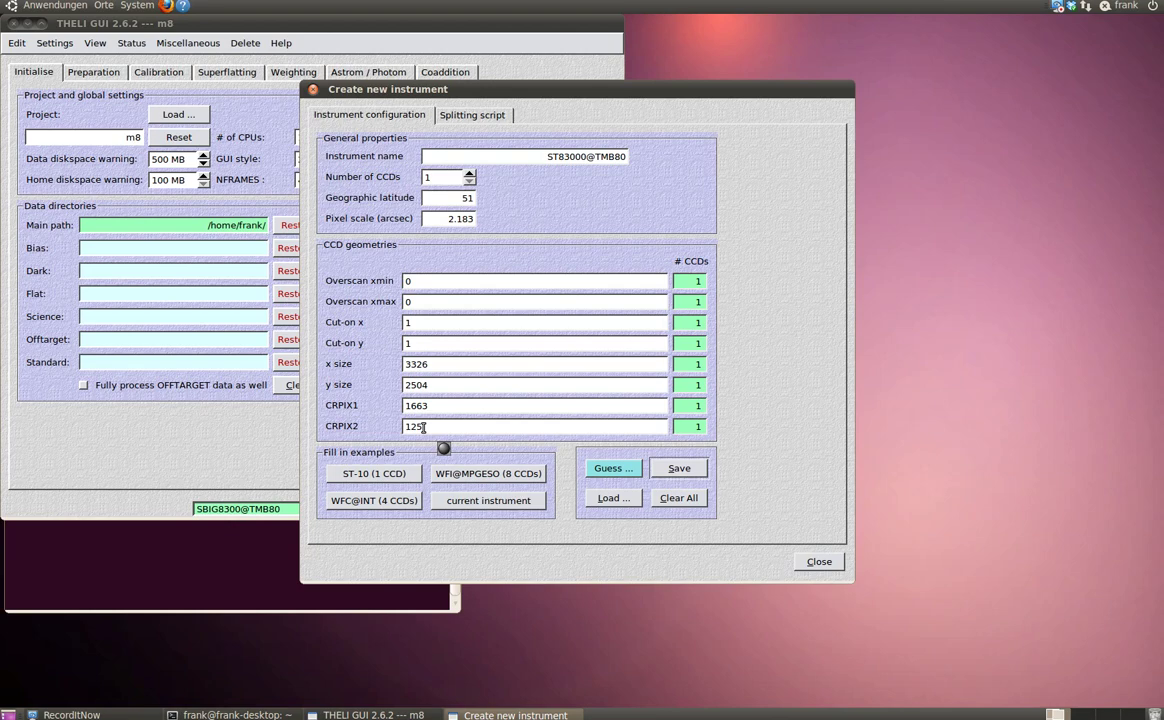
type("2")
Step: Fill the form with the current SBIG8300@TMB80 instrument's configuration
left_click(496, 502)
Step: Switch to the Splitting script settings to view the instrument's FITS keywords
key("ctrl+Tab")
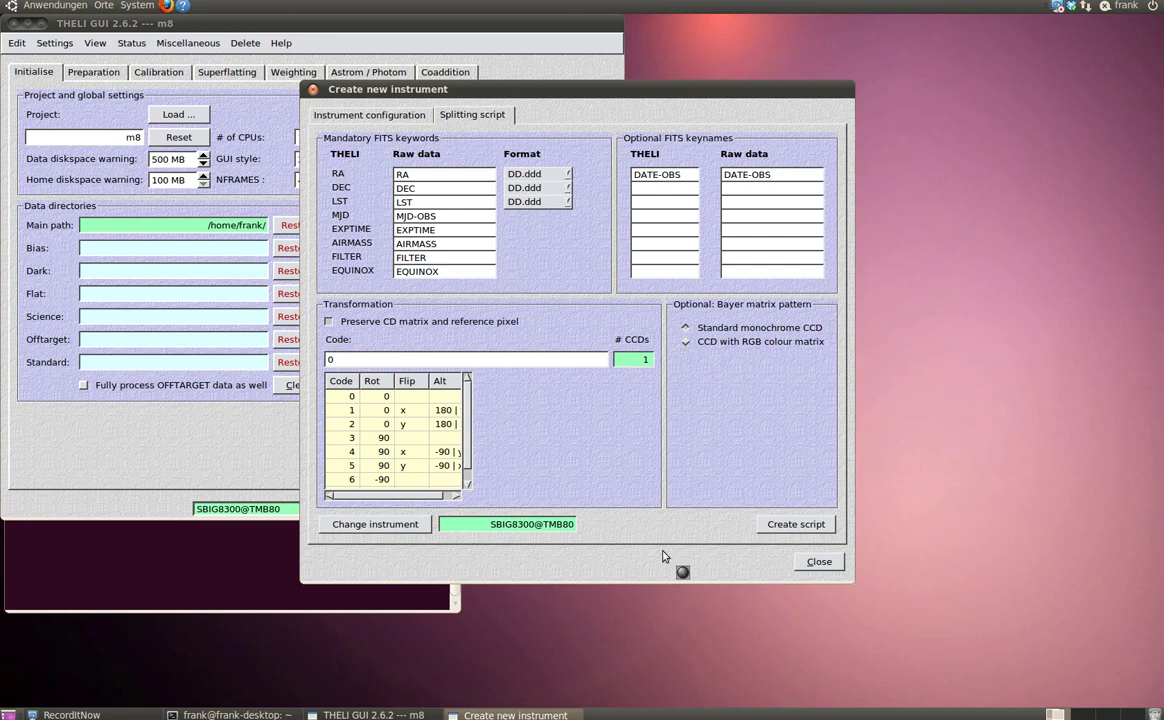
Step: Close the new instrument dialog and reselect SBIG8300@TMB80 as the instrument on the Initialise tab
key("Escape")
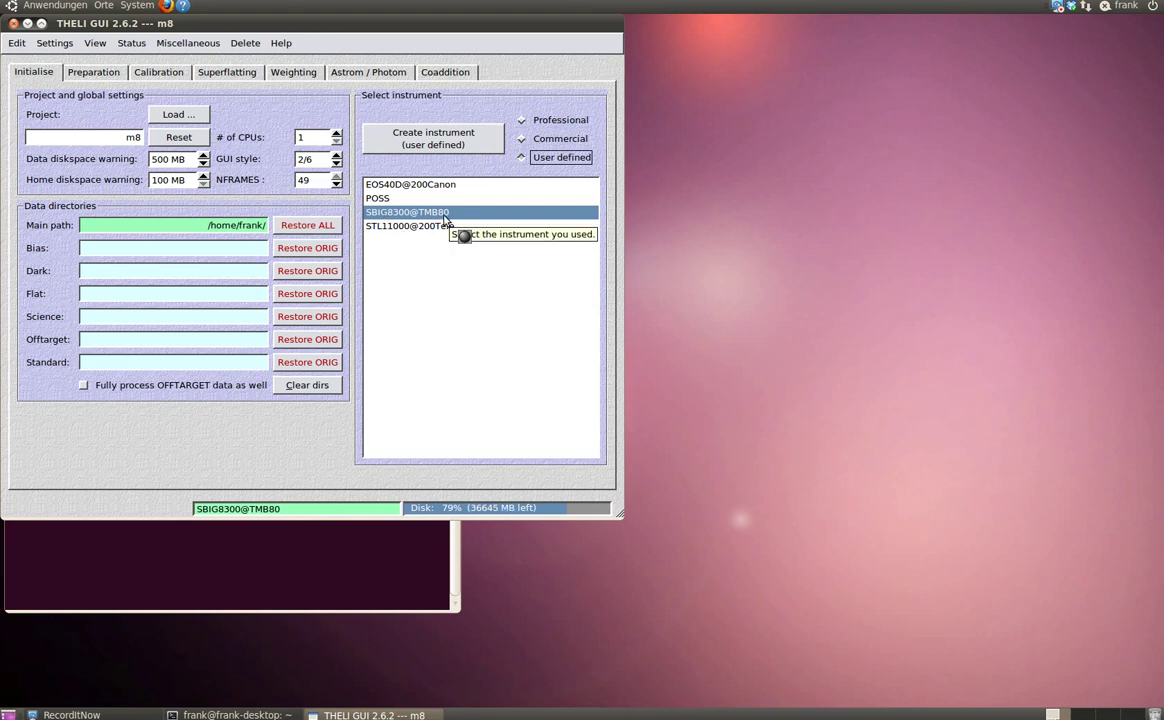
left_click(387, 186)
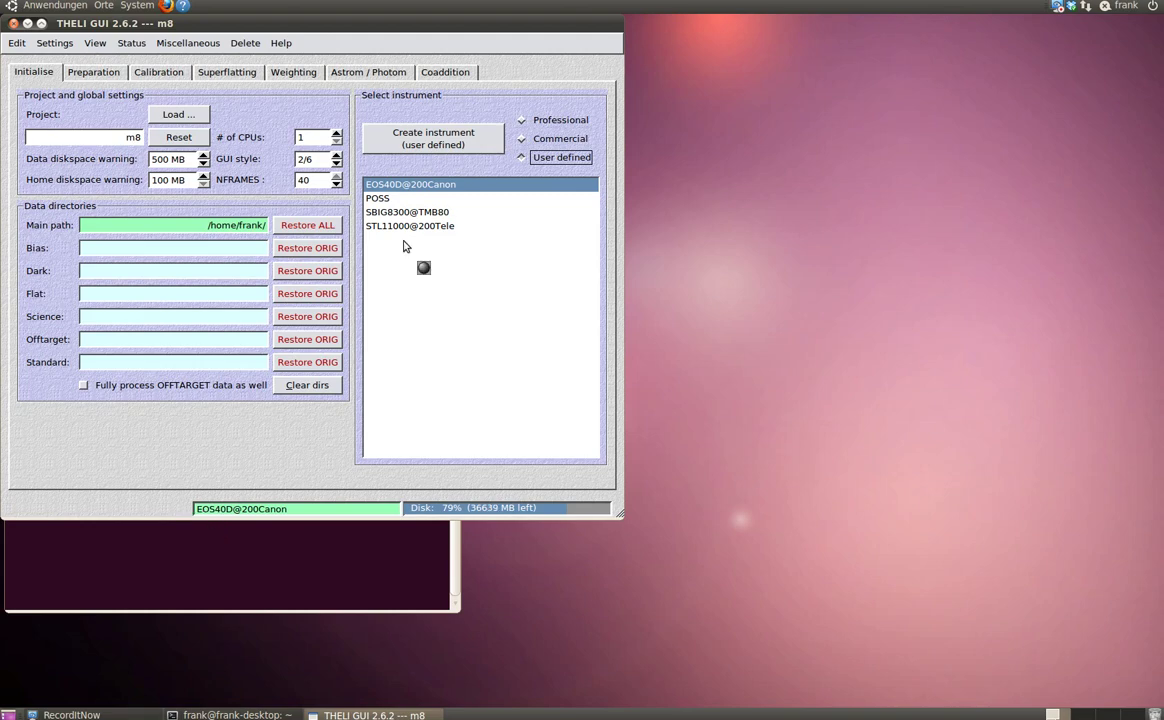
key("Down")
key("Down")
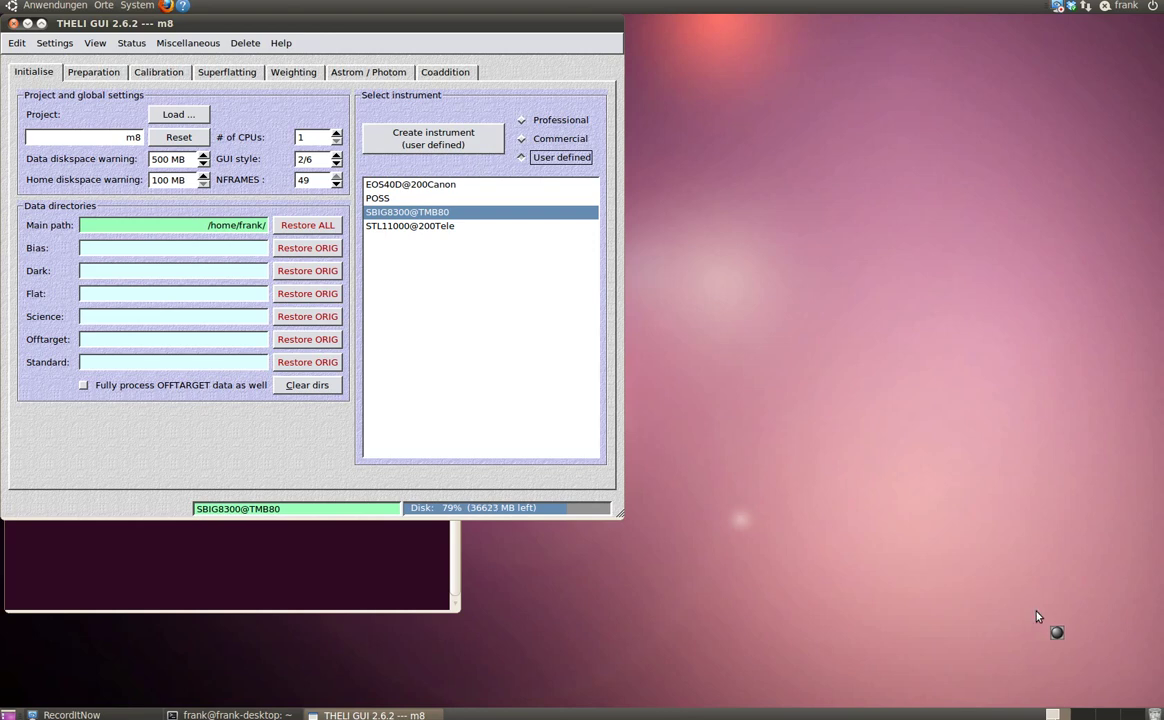
Step: On workspace 2, open the M8 folder from the home folder in Nautilus
left_click(1090, 713)
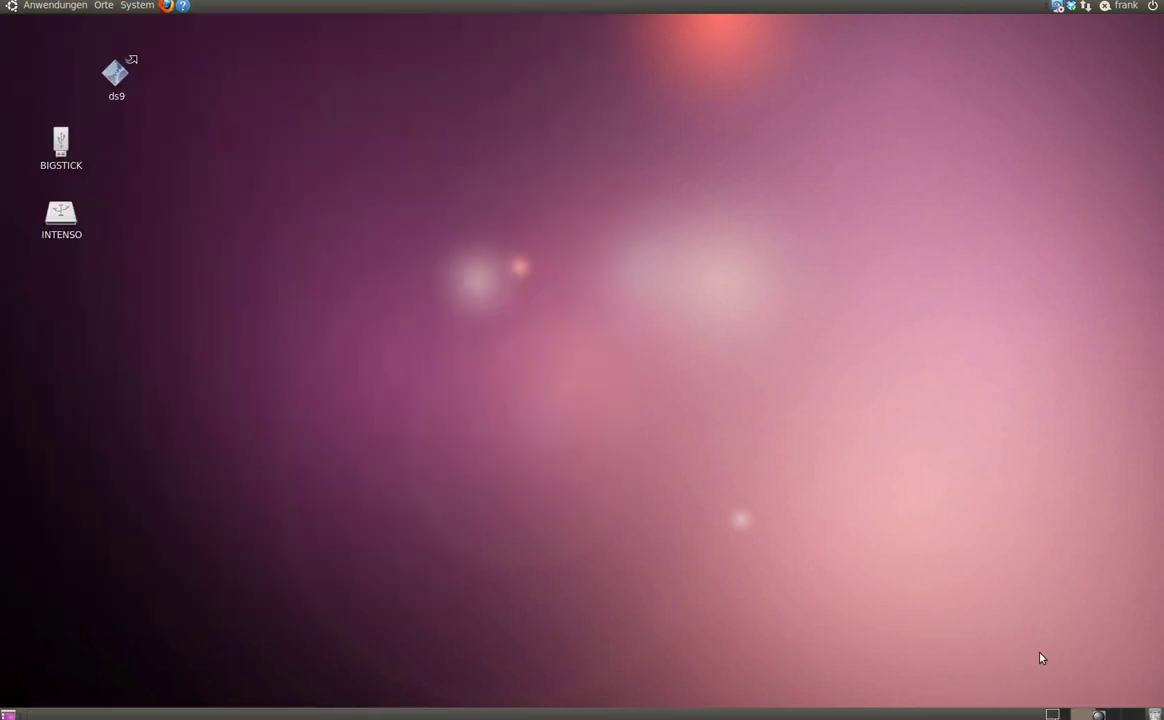
left_click(104, 5)
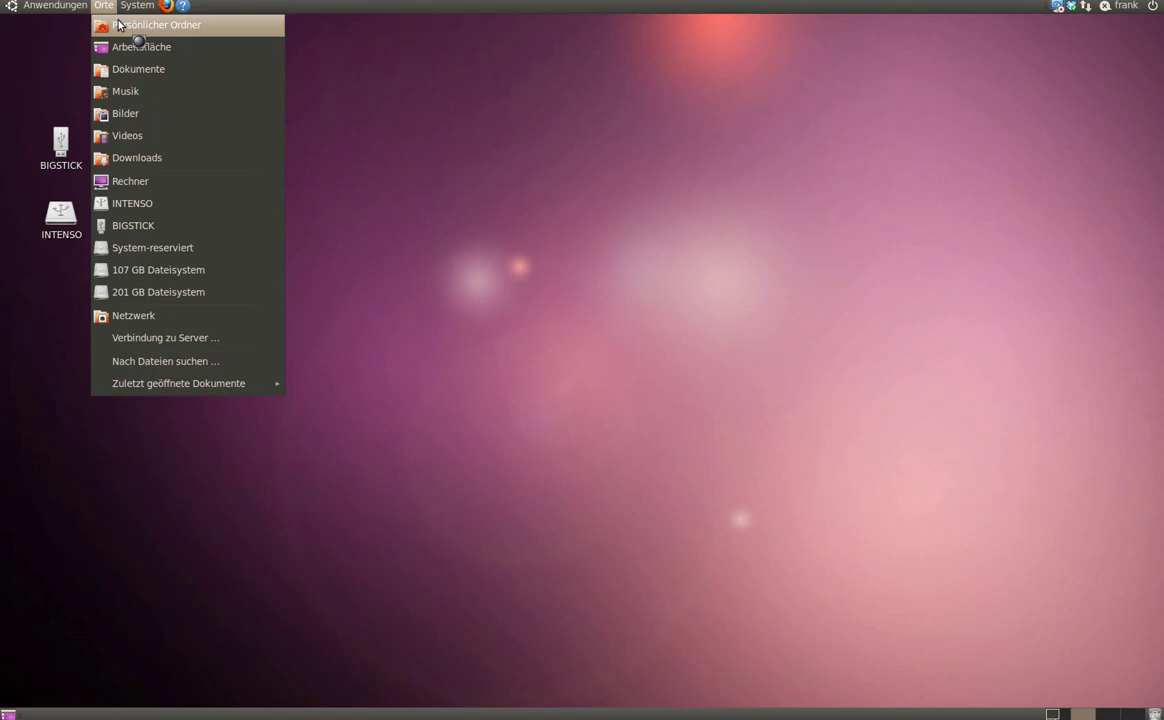
left_click(118, 24)
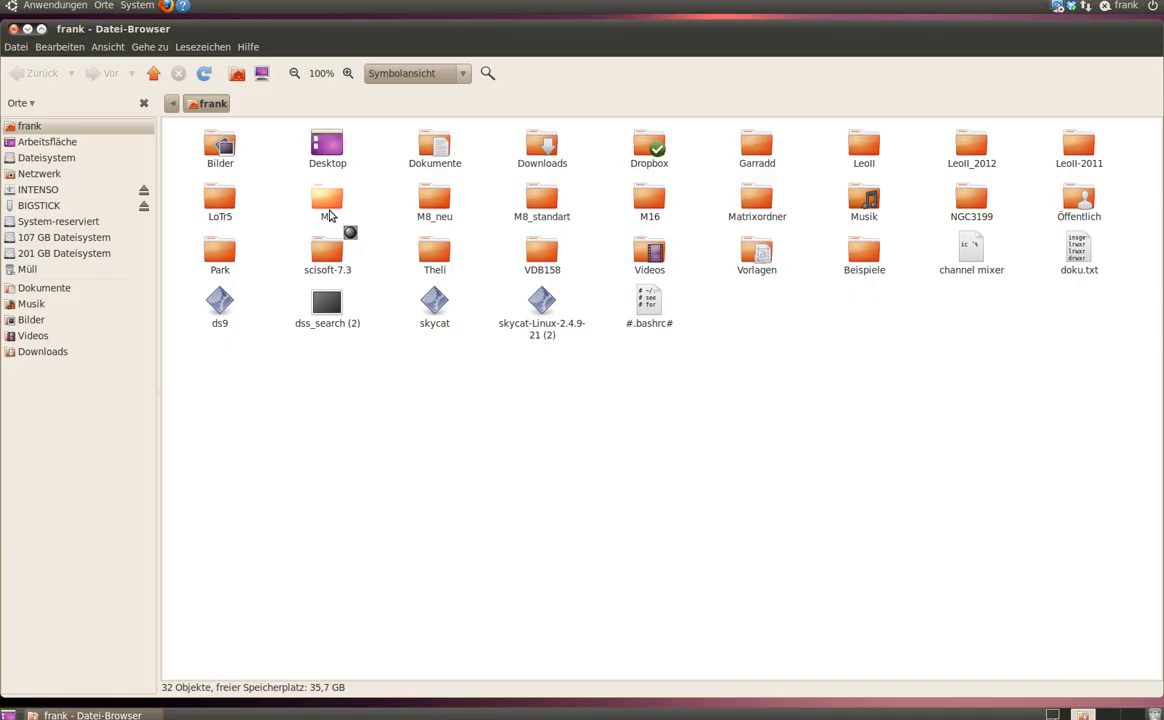
double_click(327, 203)
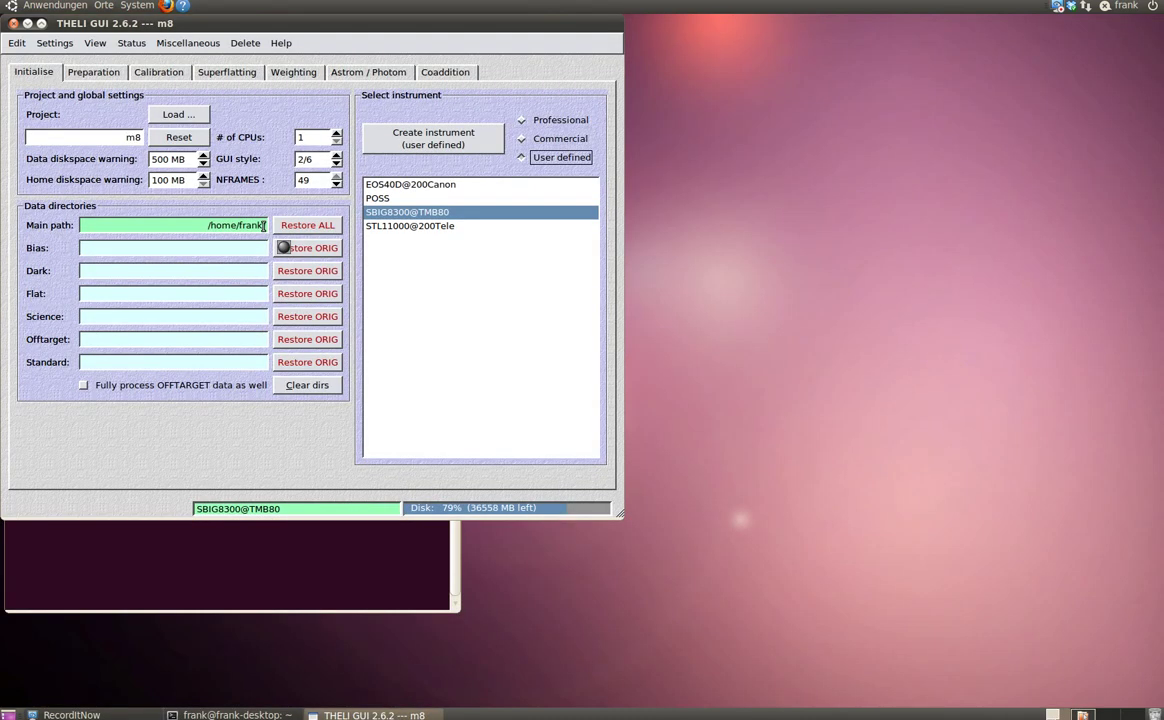
Step: Extend the main path to /home/frank/M8/ and enter Bias and Darks as the bias and dark directories
left_click(265, 225)
type("/M")
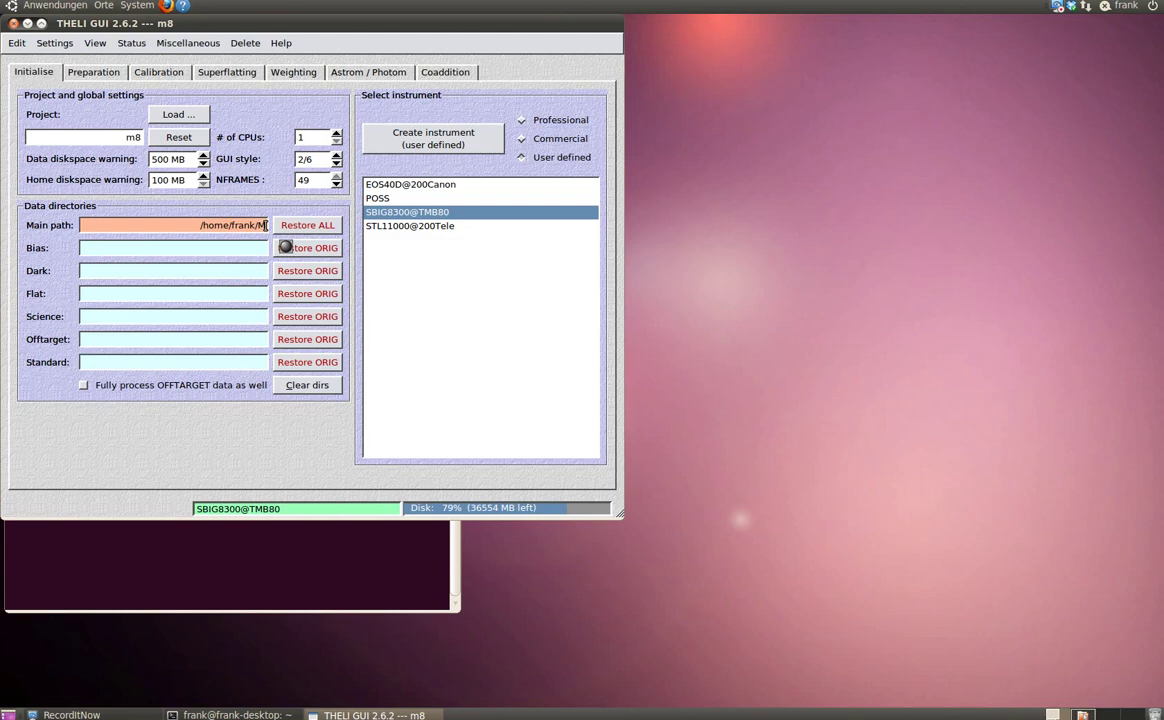
type("8")
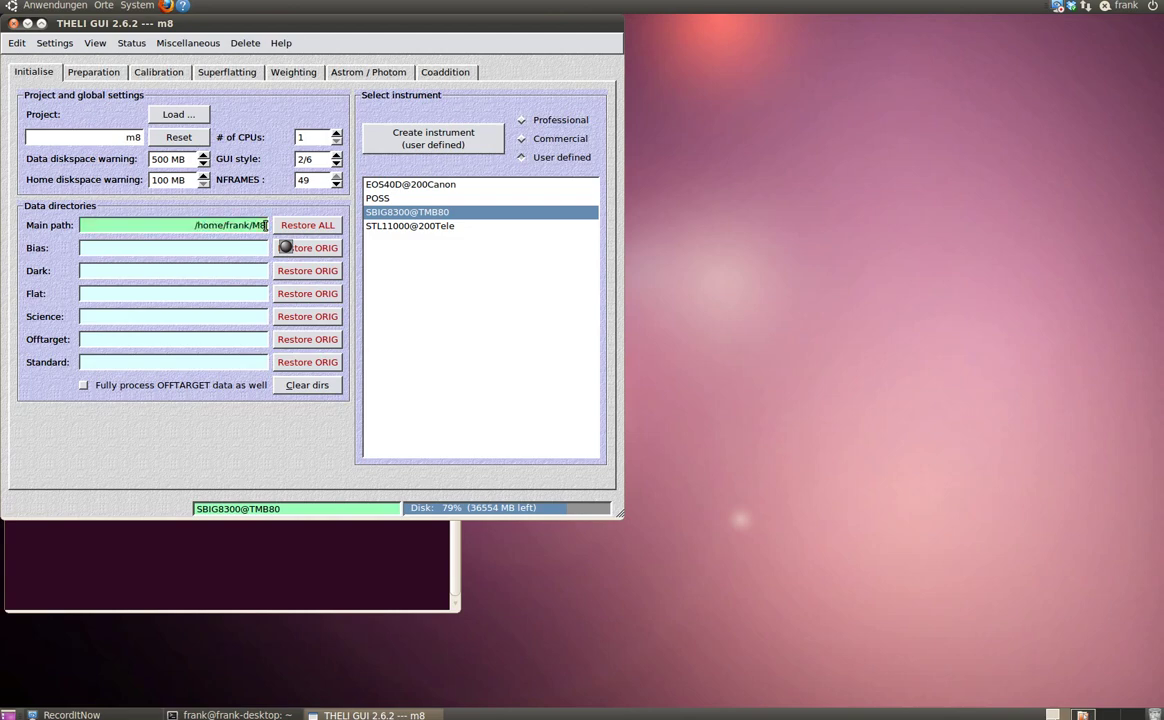
type("/")
left_click(260, 248)
type("B")
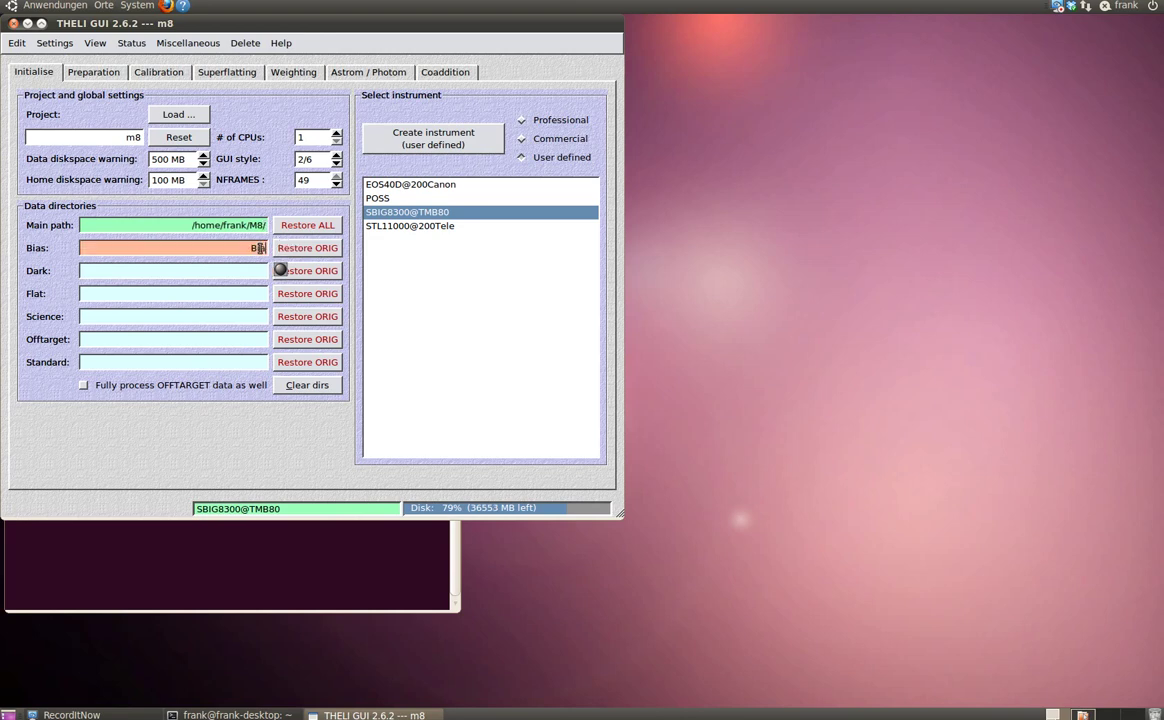
type("ias")
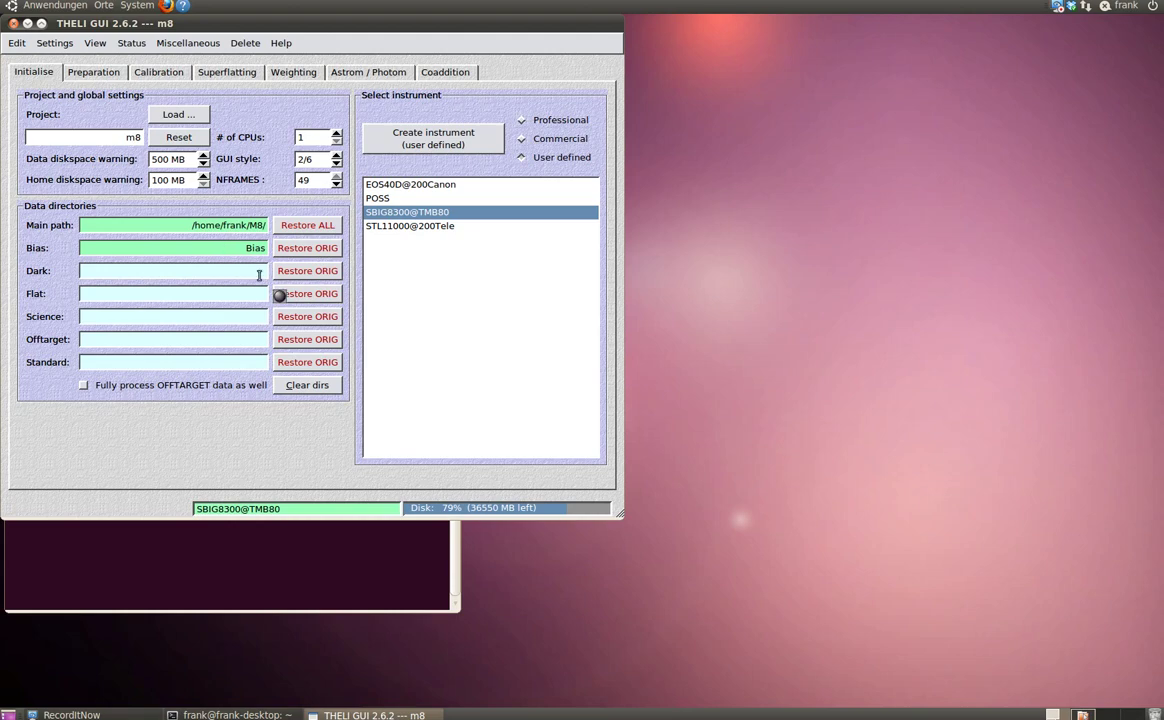
type("Dar")
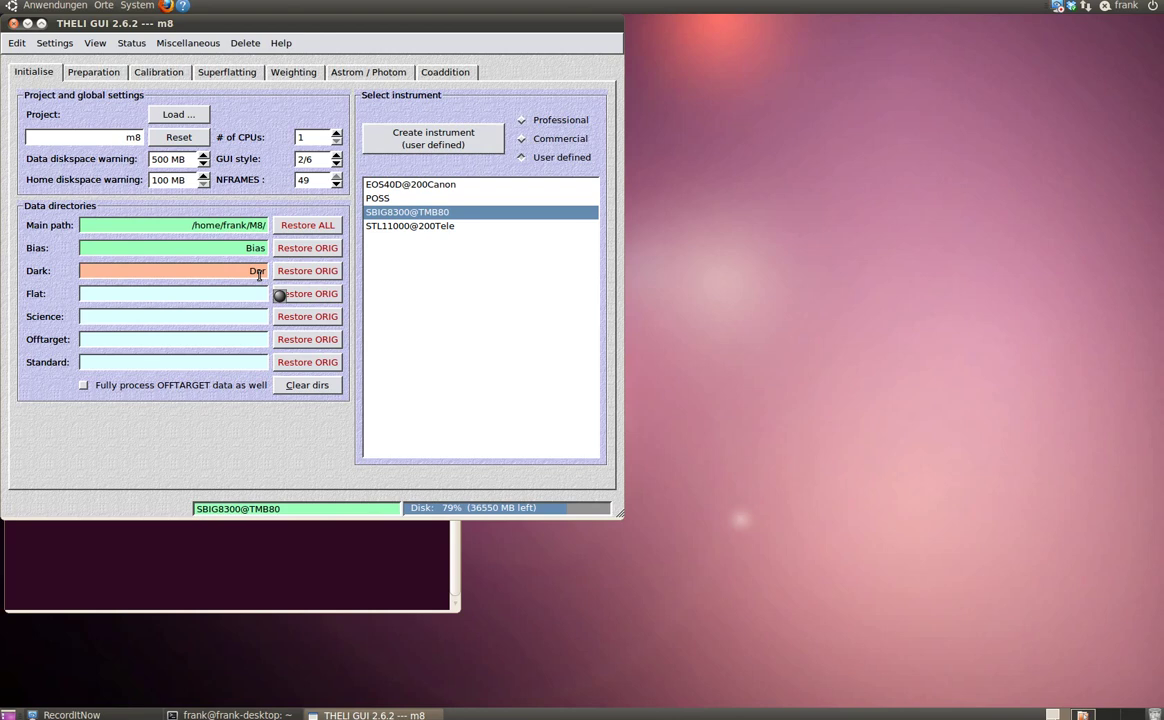
type("ks")
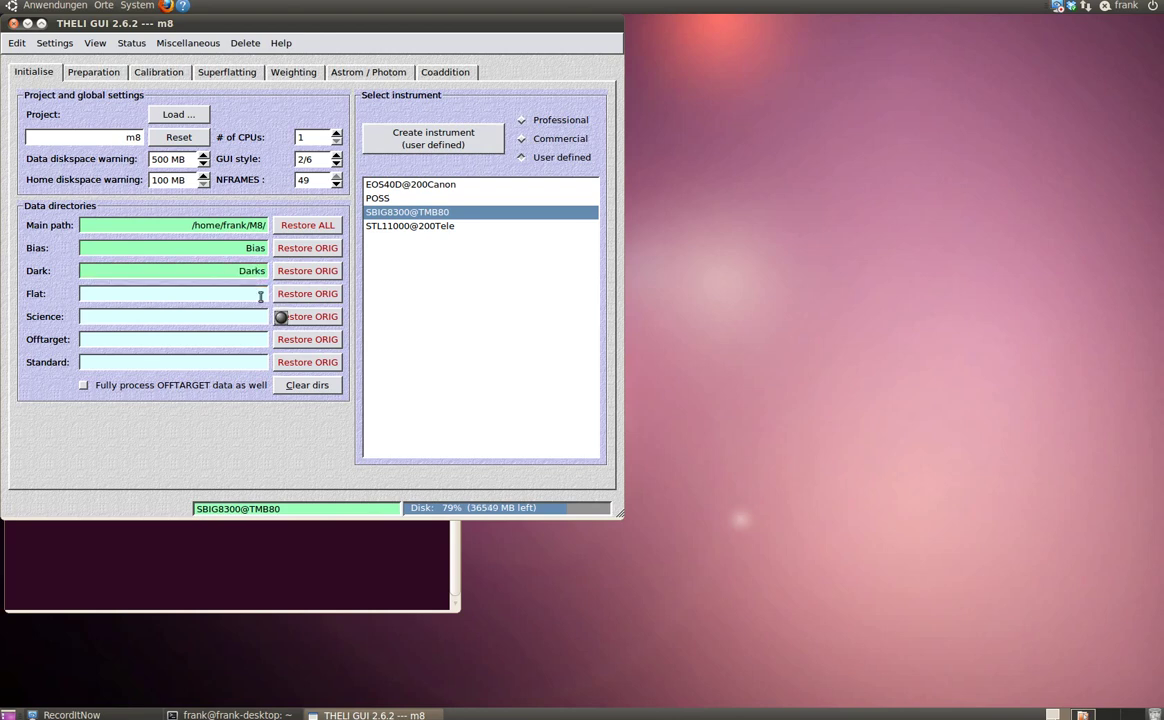
Step: Enter Flat_L as the flat directory and Lum as the science directory
left_click(261, 296)
type("F")
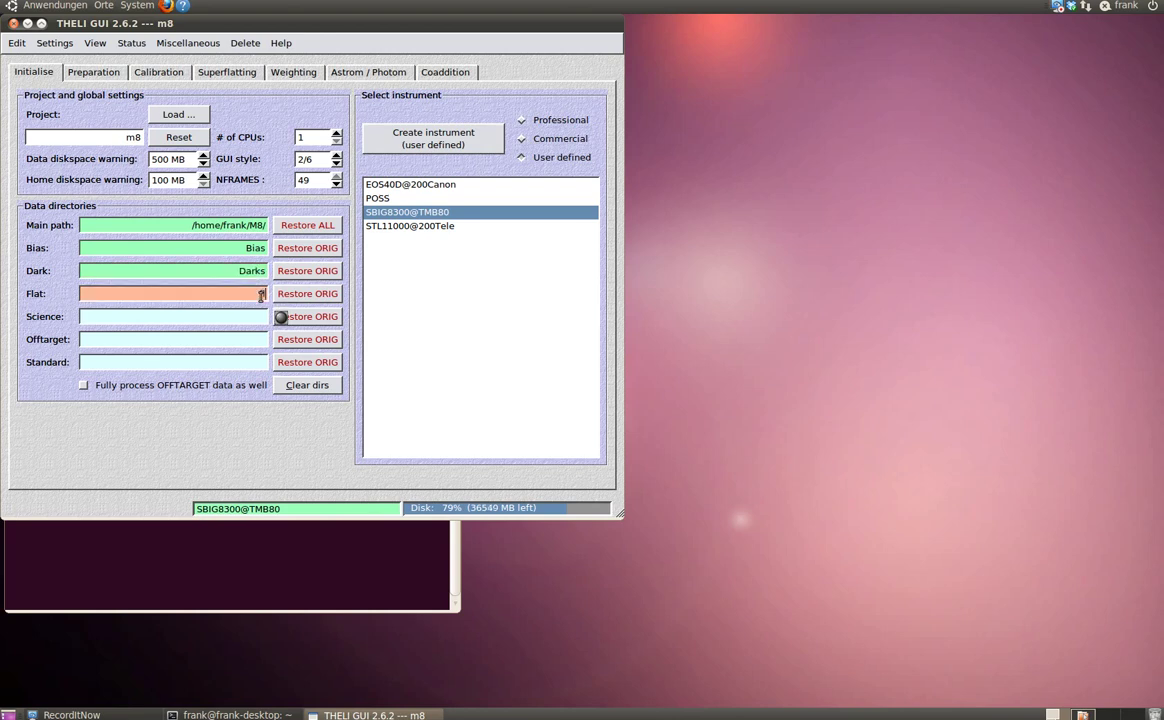
type("lat")
type("s")
key("BackSpace")
type("F")
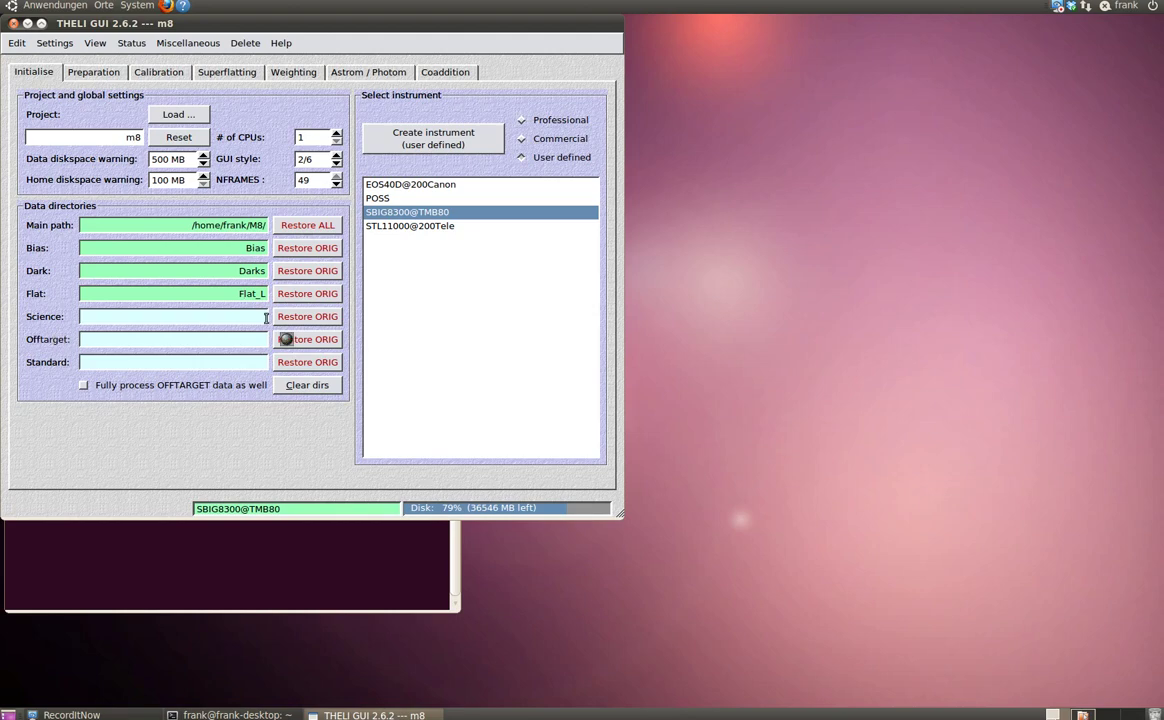
left_click(266, 318)
type("Lum")
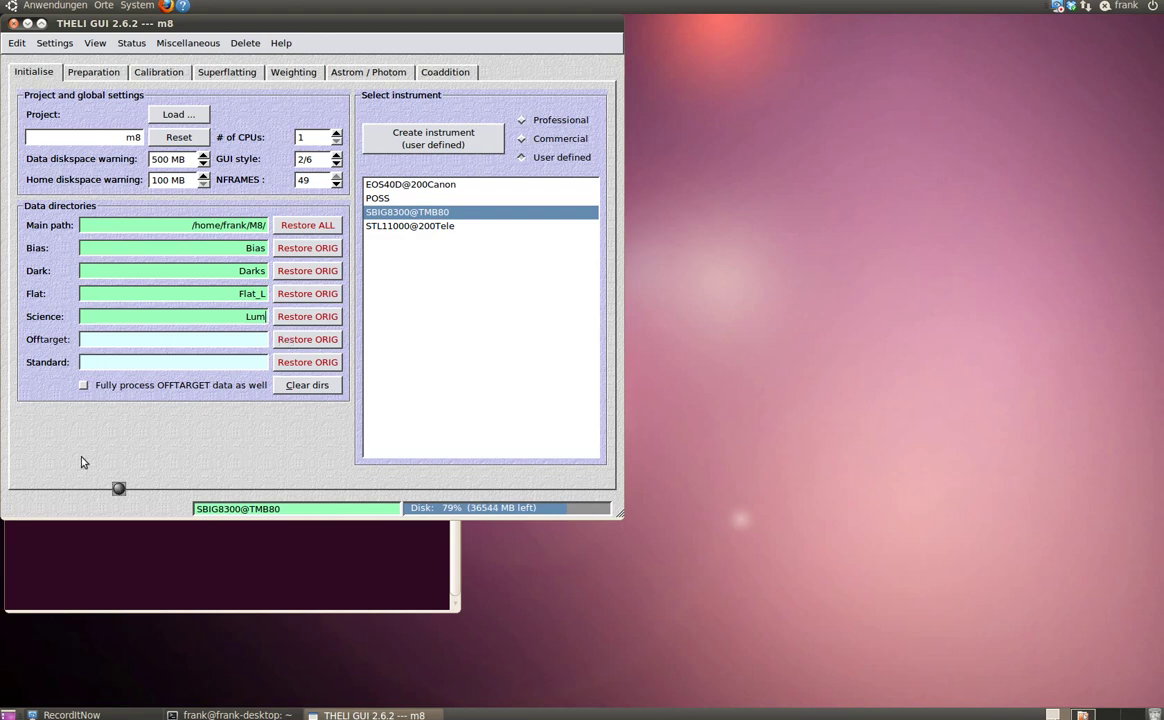
Step: Run Split FITS / correct header on the Bias, Darks, Flat_L and Lum data
left_click(93, 76)
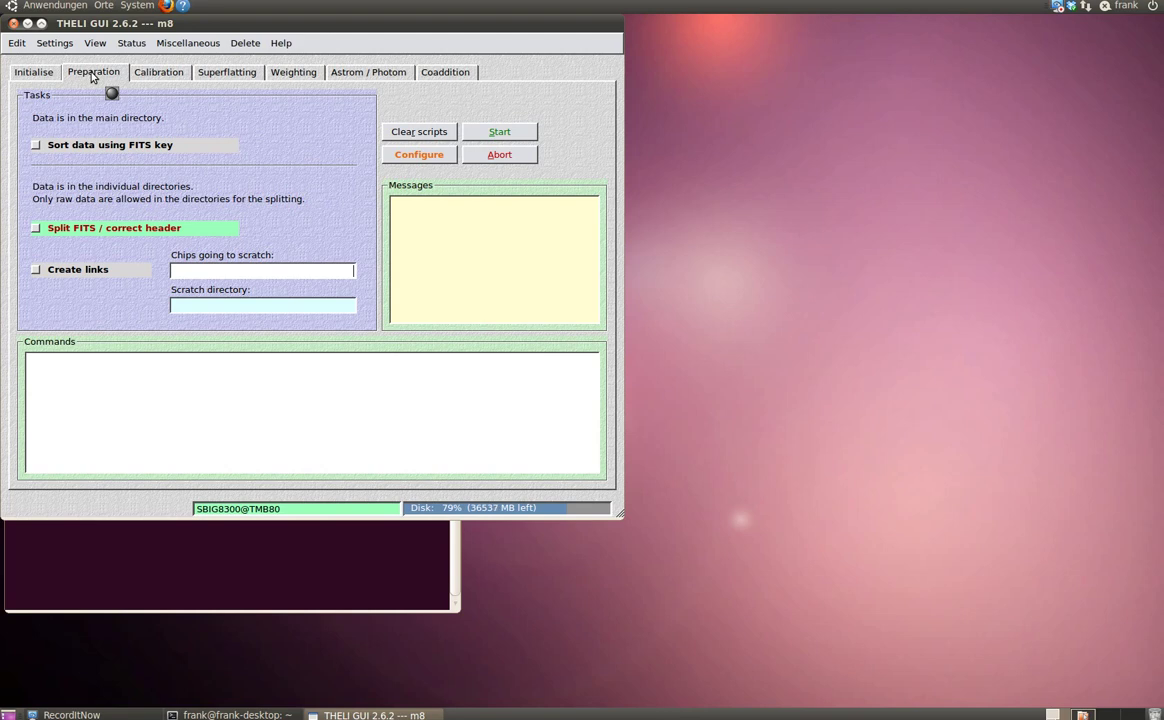
left_click(36, 229)
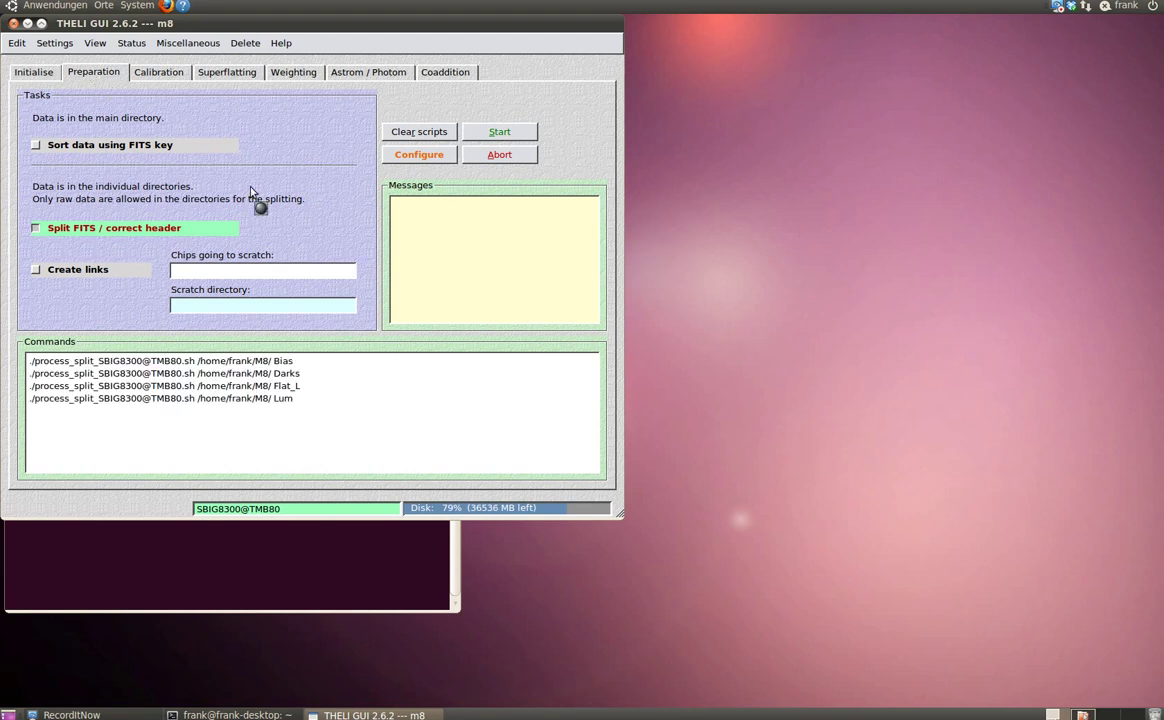
left_click(527, 132)
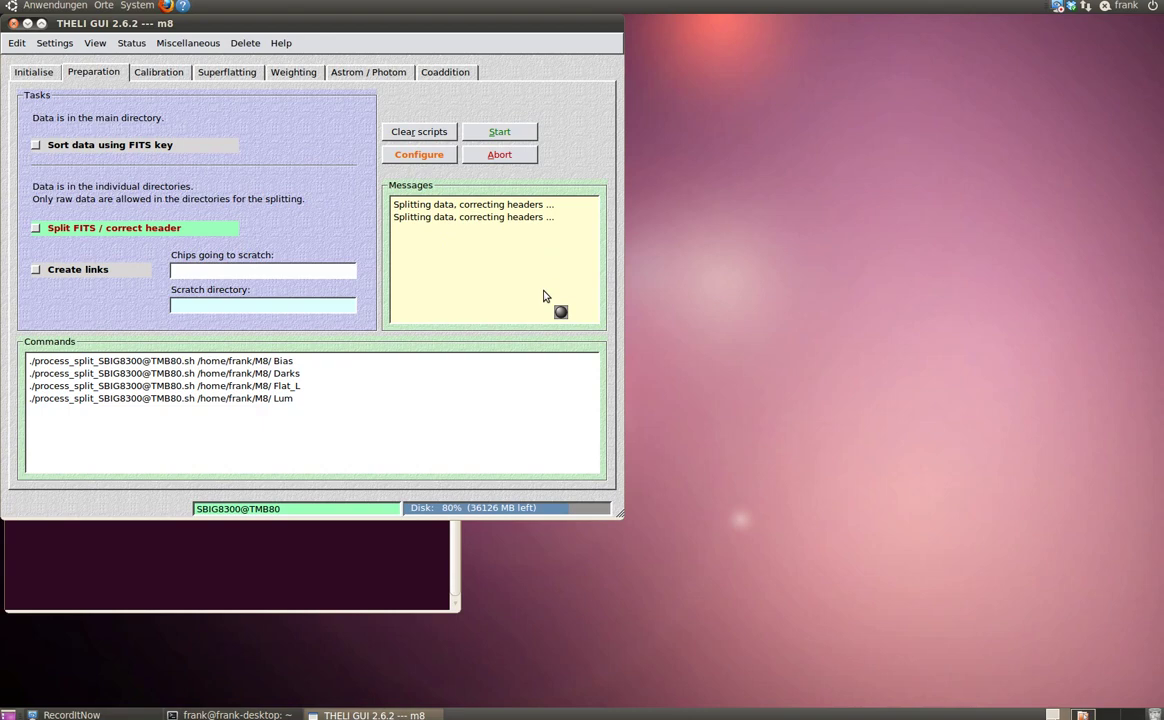
Step: Inspect the split frames in Flat_L, then open Lum holding ORIGINALS and M8-002L_1.fits through M8-013L_1.fits
left_click(1085, 714)
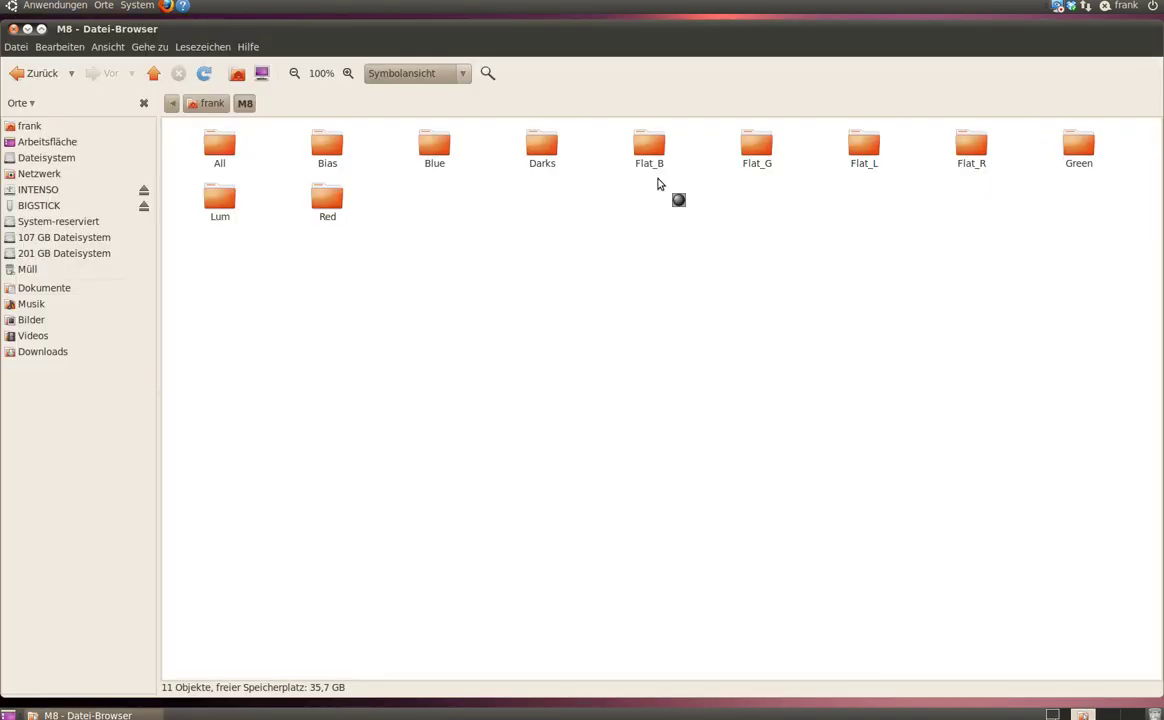
double_click(866, 147)
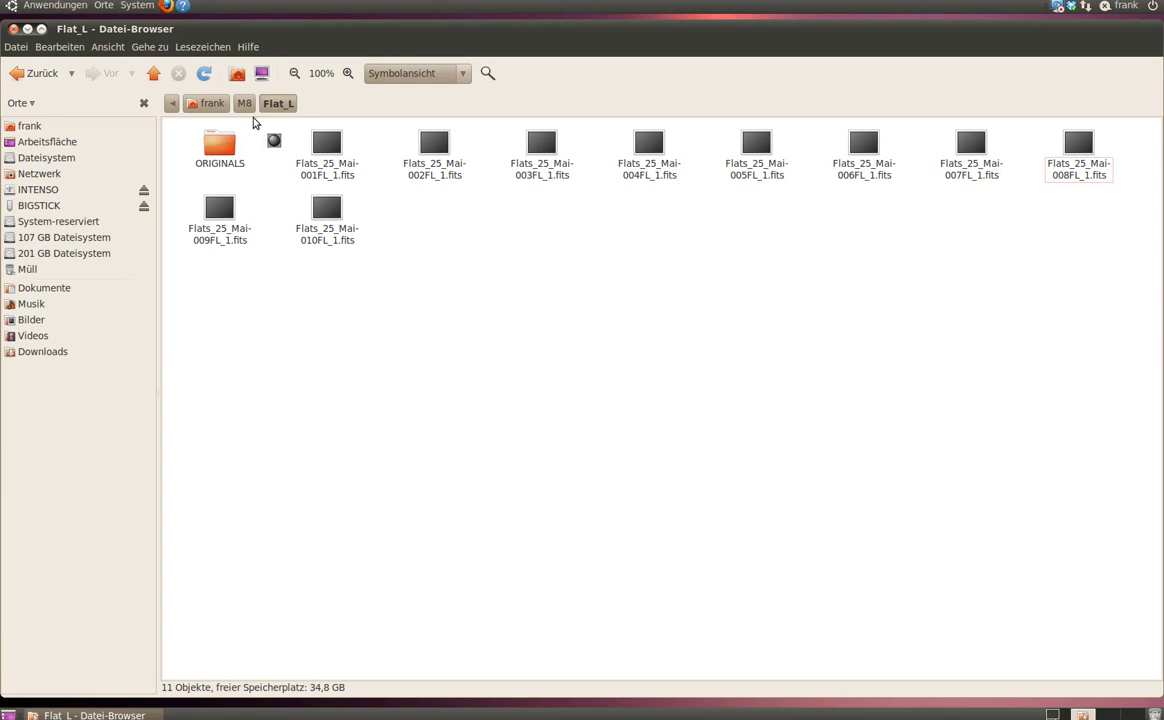
key("BackSpace")
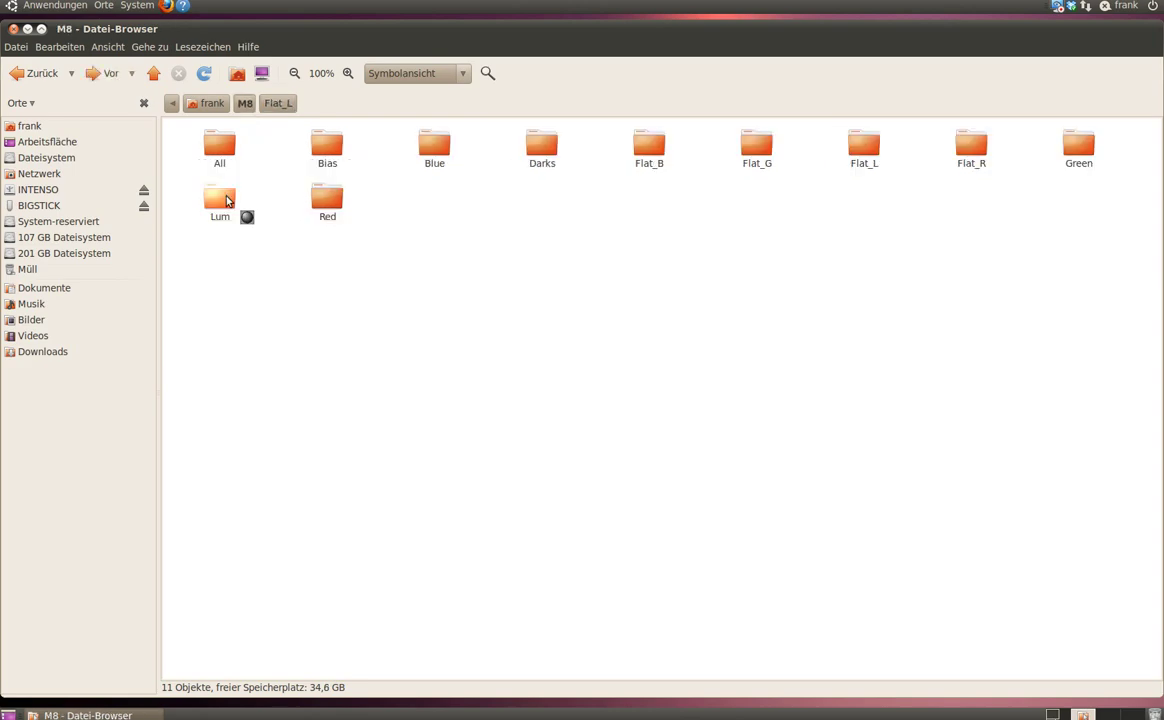
double_click(220, 199)
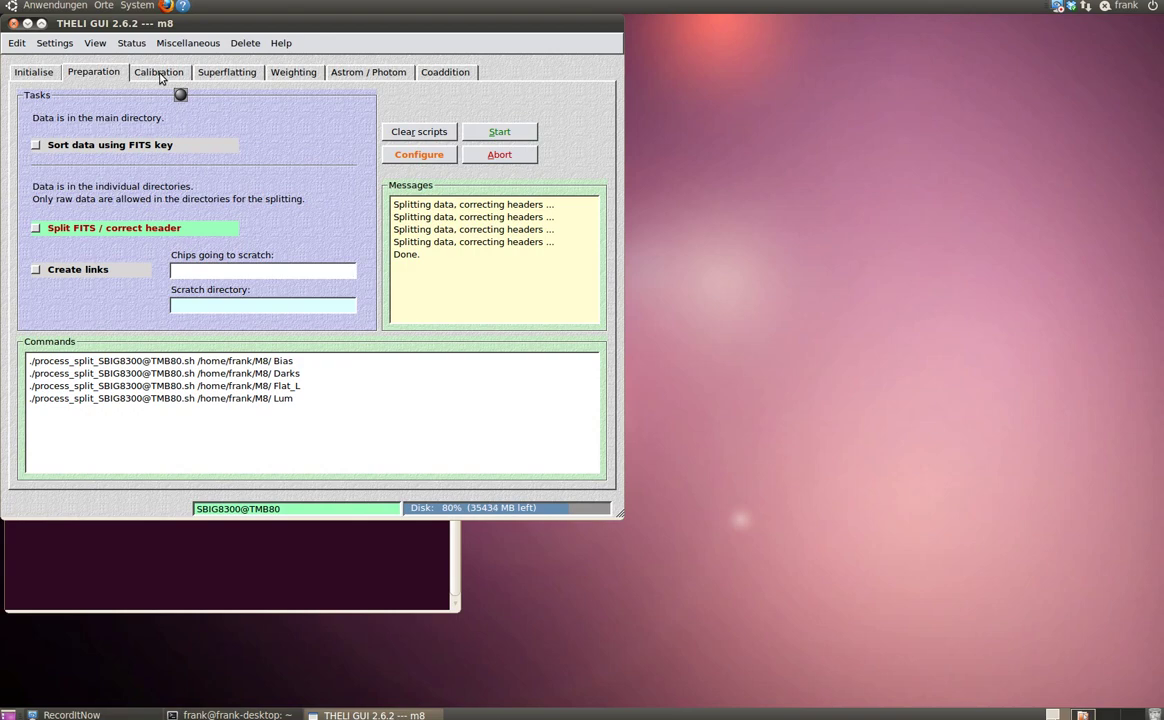
Step: Clear the preselected bias, dark, flat and science tasks on the Calibration tab
left_click(160, 74)
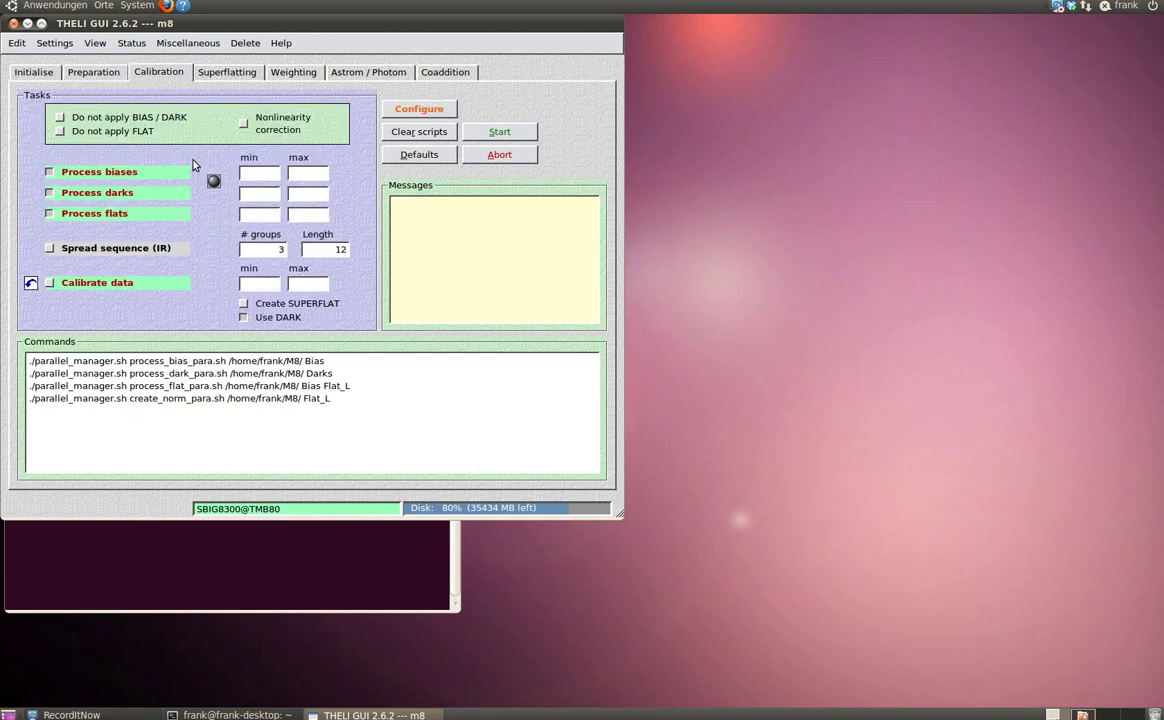
left_click(50, 207)
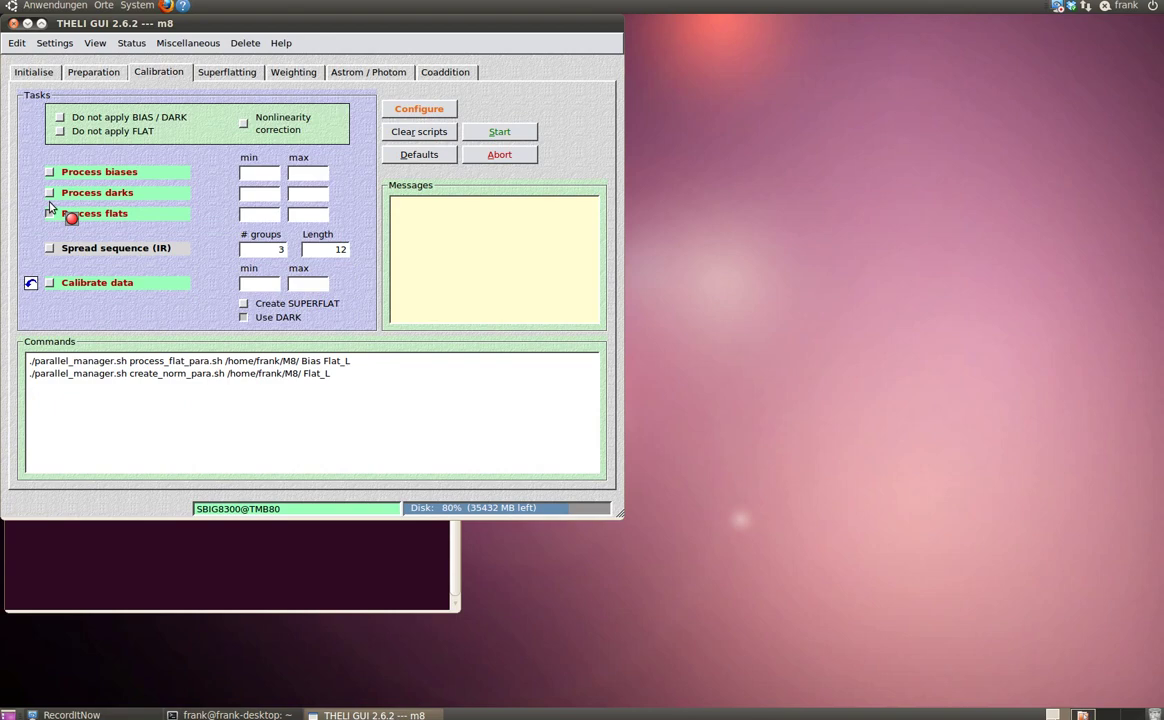
left_click(47, 286)
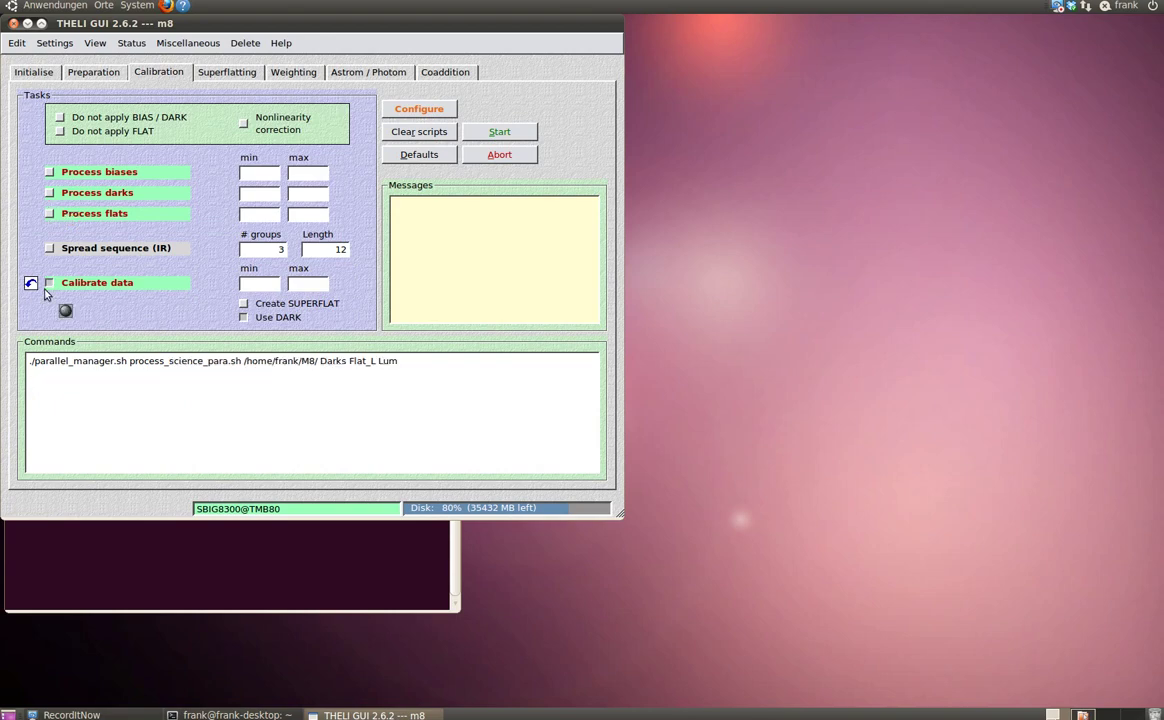
left_click(47, 285)
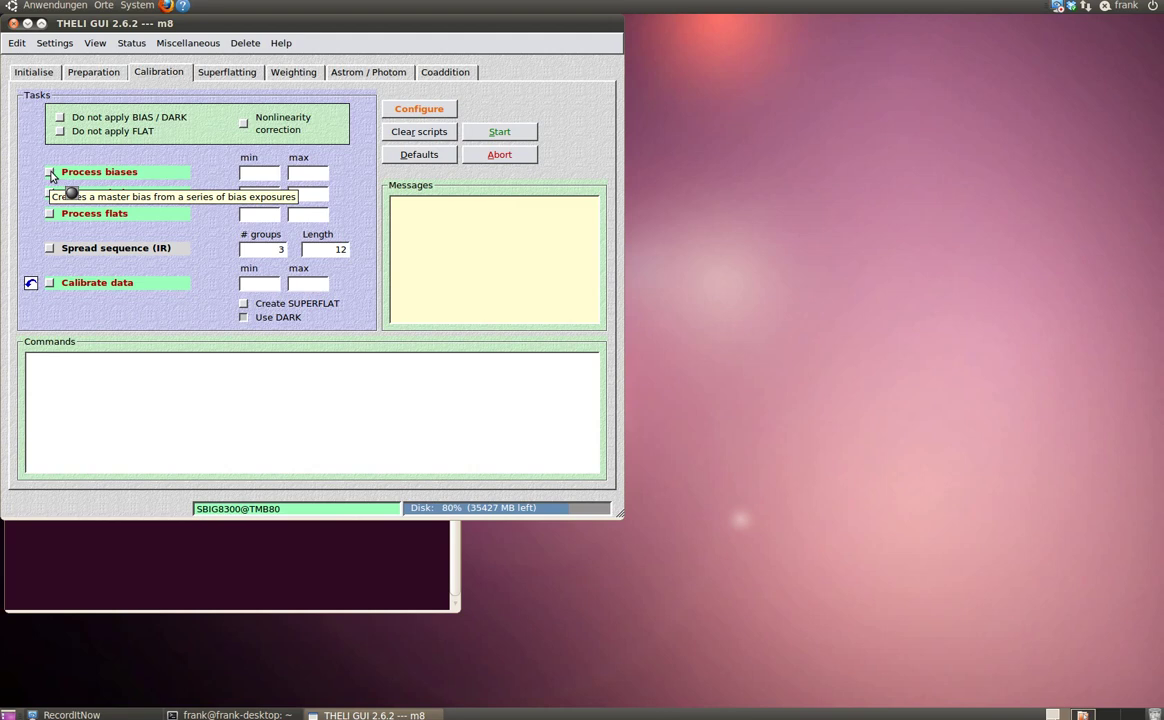
Step: Queue master bias, darks, flats and Lum science calibration, and start the run
left_click(50, 173)
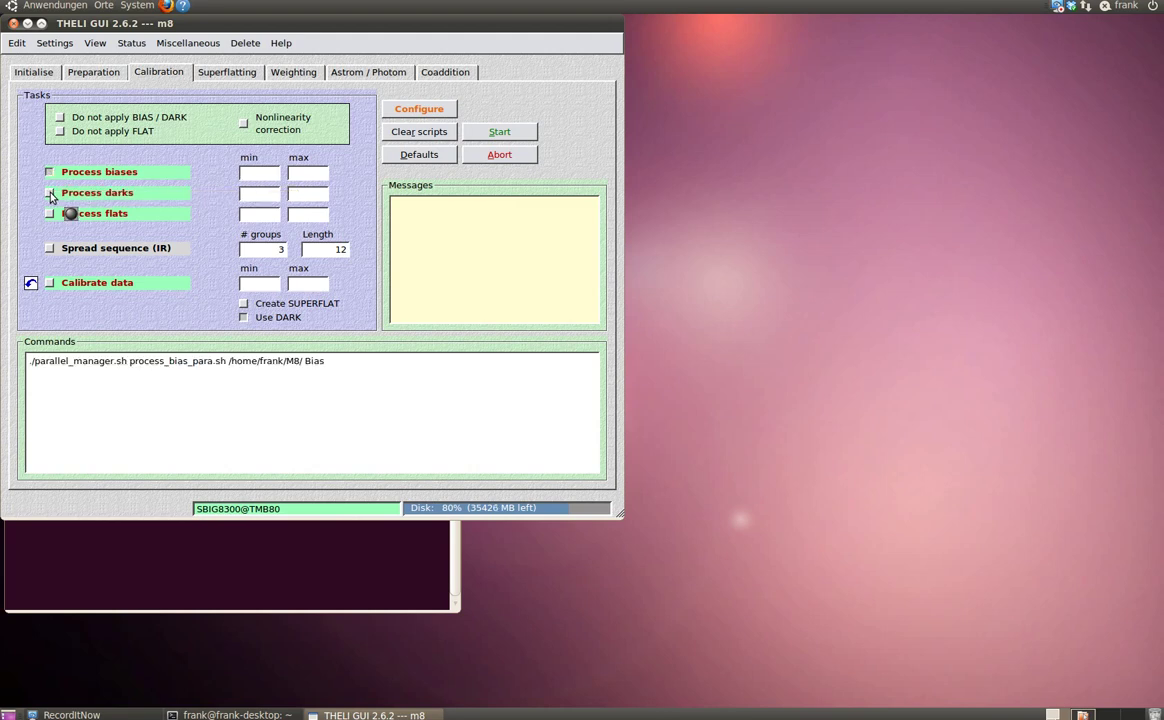
left_click(50, 193)
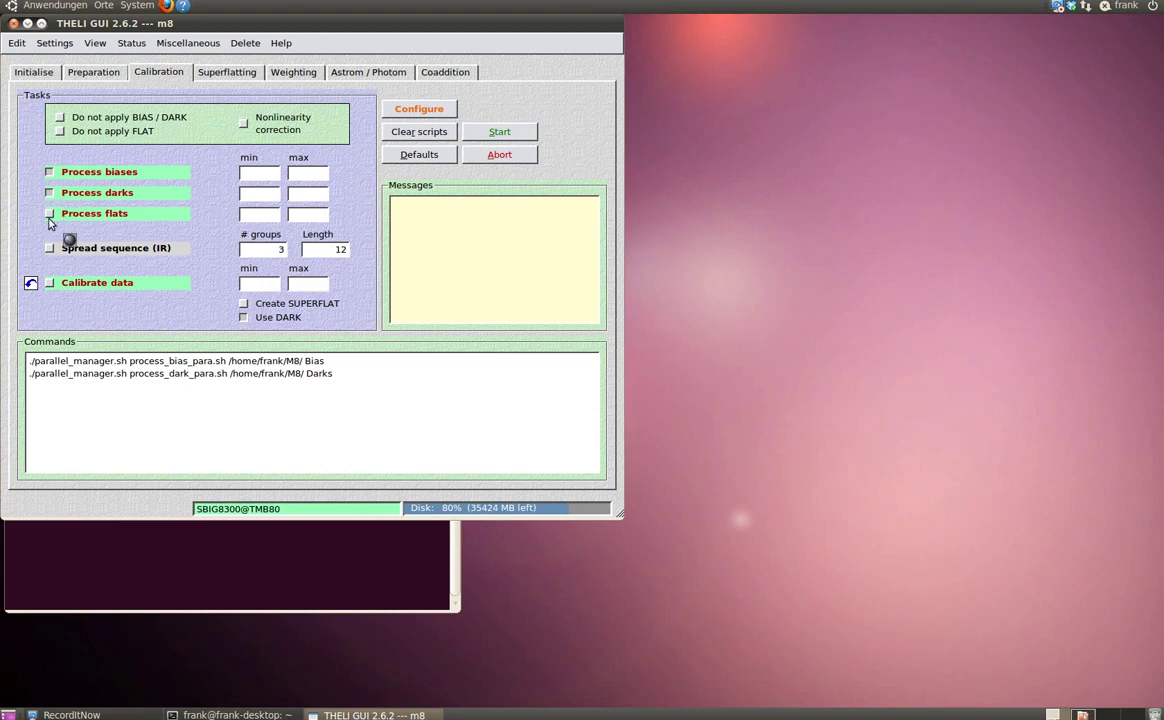
left_click(50, 214)
left_click(51, 286)
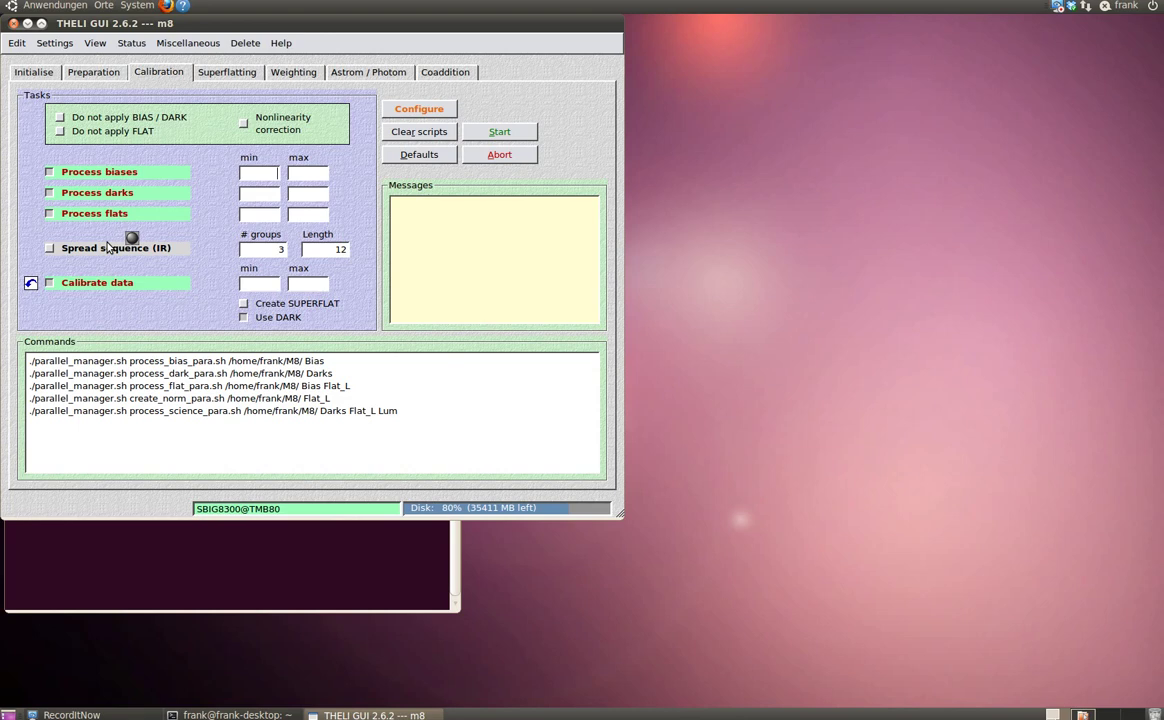
left_click(491, 136)
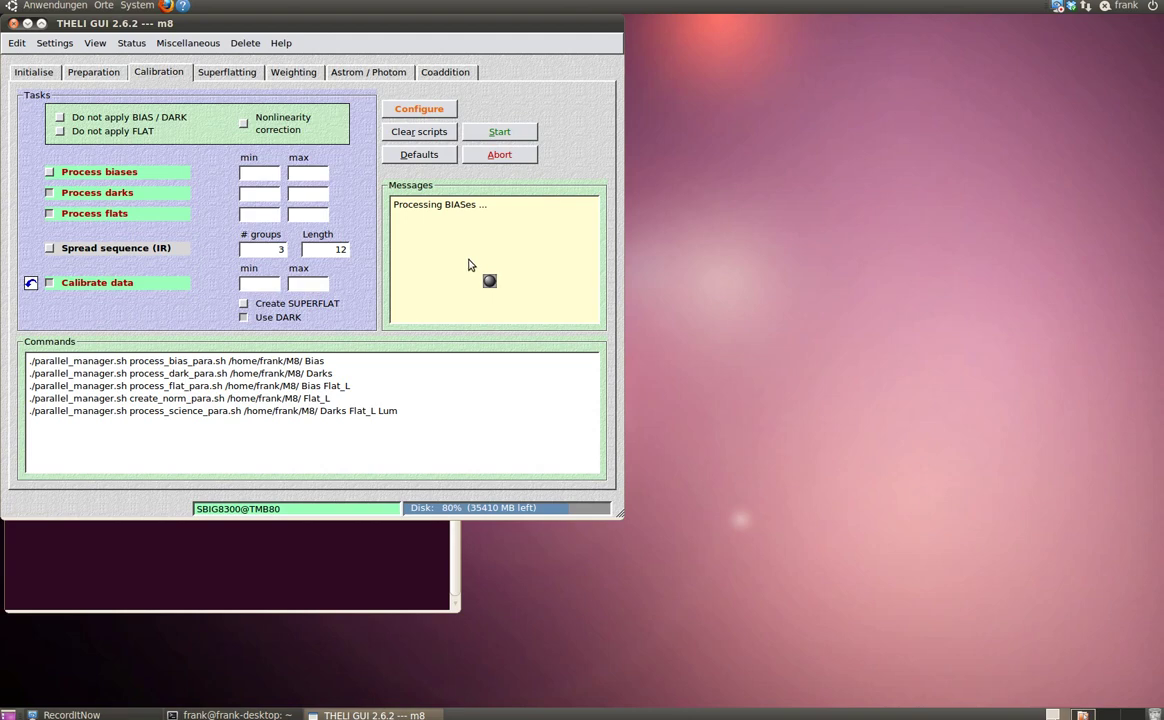
Step: Check the master files in Bias, Darks and Flat_L, then view Lum's M8-002L_1OFC.fits through M8-013L_1OFC.fits
left_click(1107, 706)
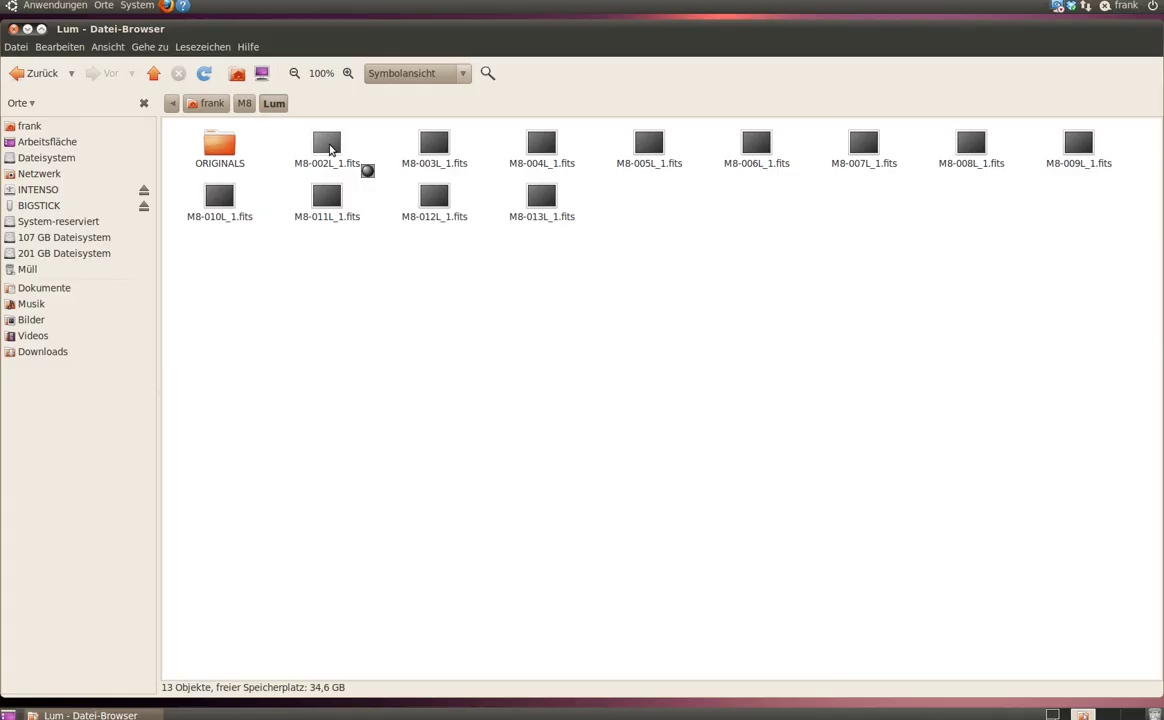
key("alt+Left")
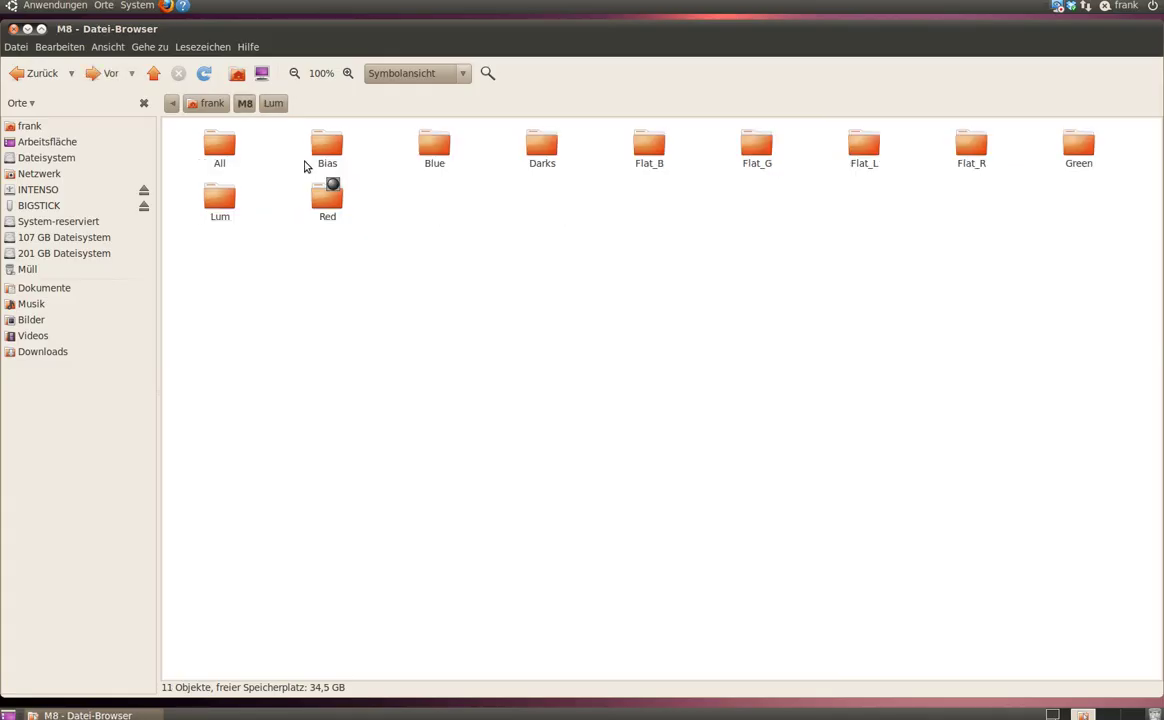
double_click(312, 162)
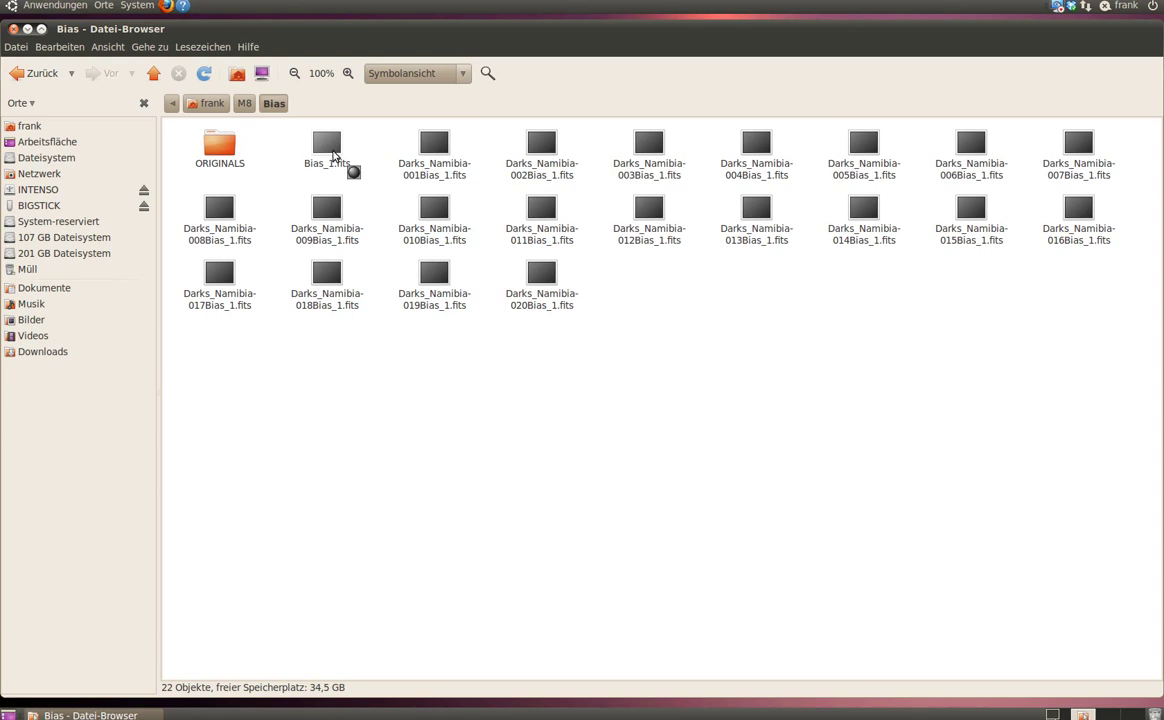
left_click(245, 104)
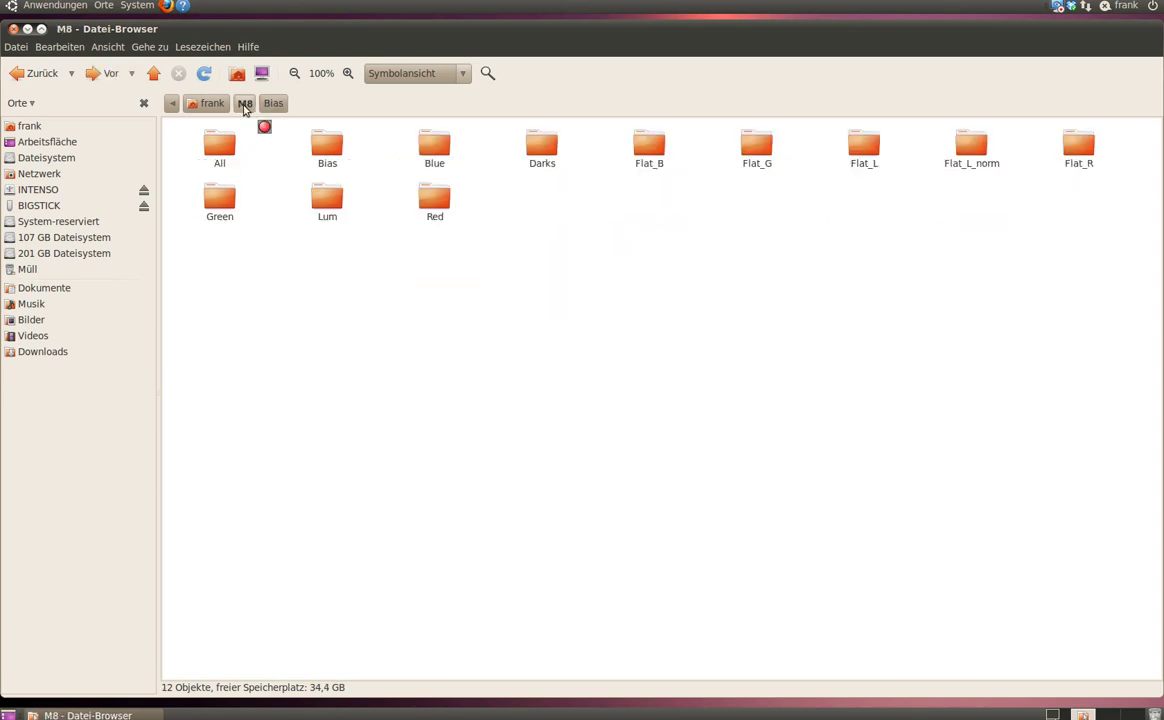
double_click(541, 146)
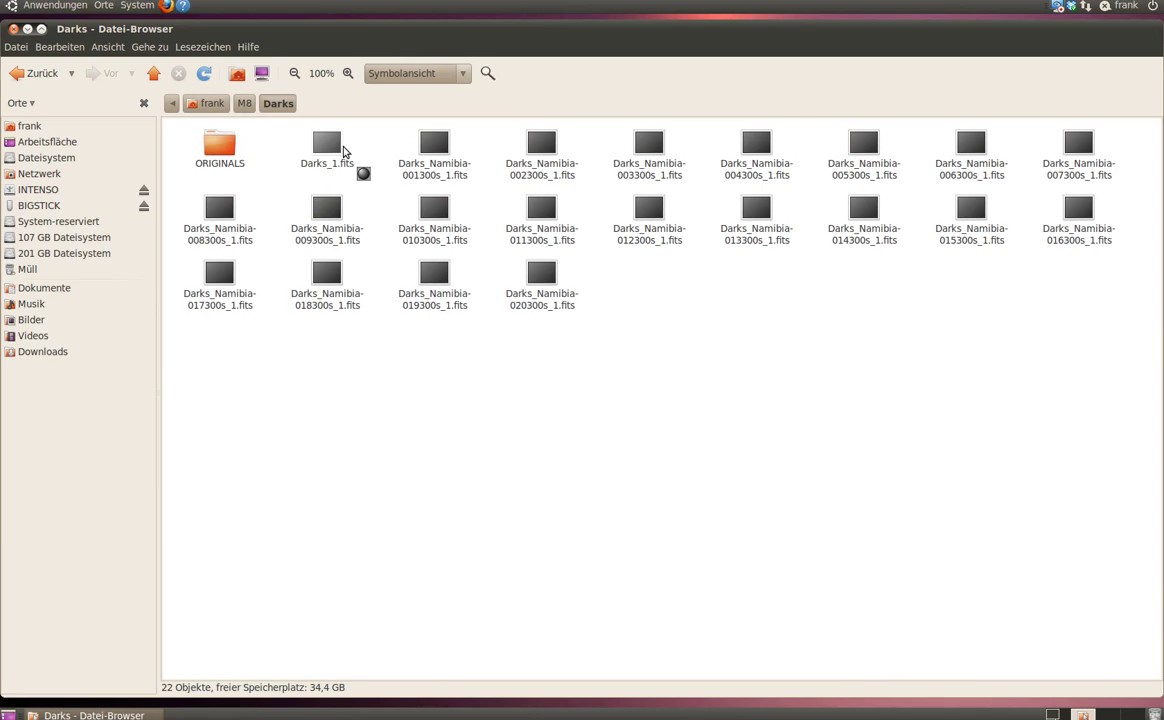
key("alt+Left")
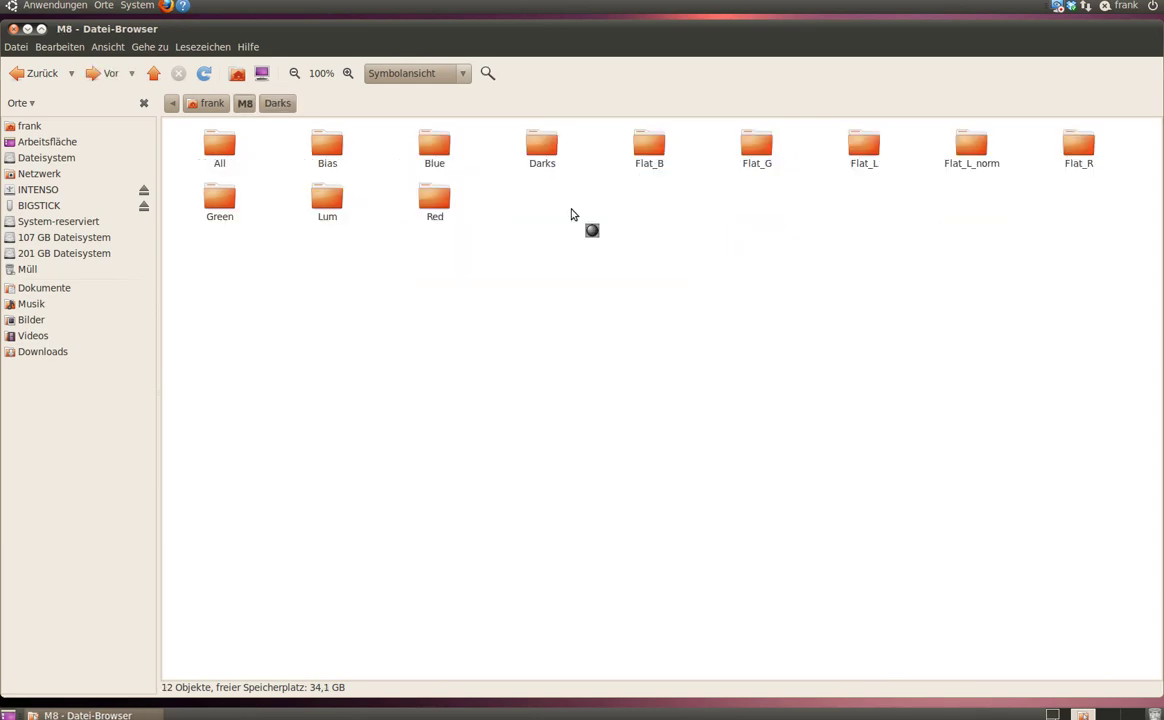
double_click(864, 148)
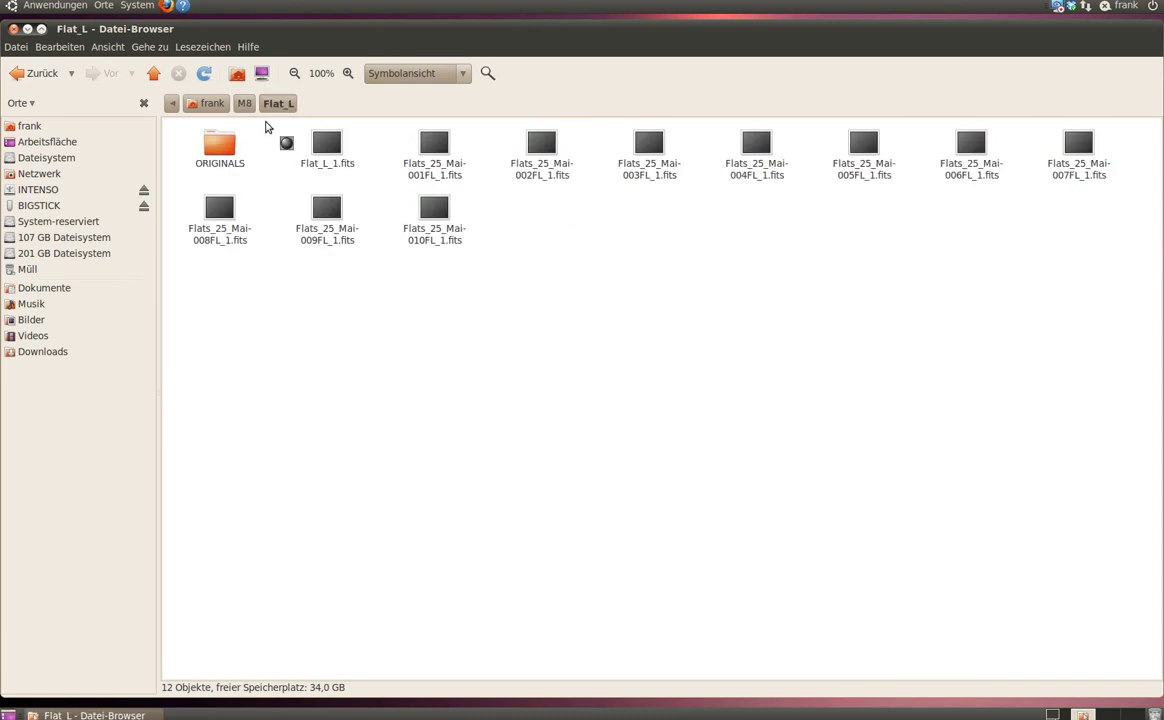
key("alt+Left")
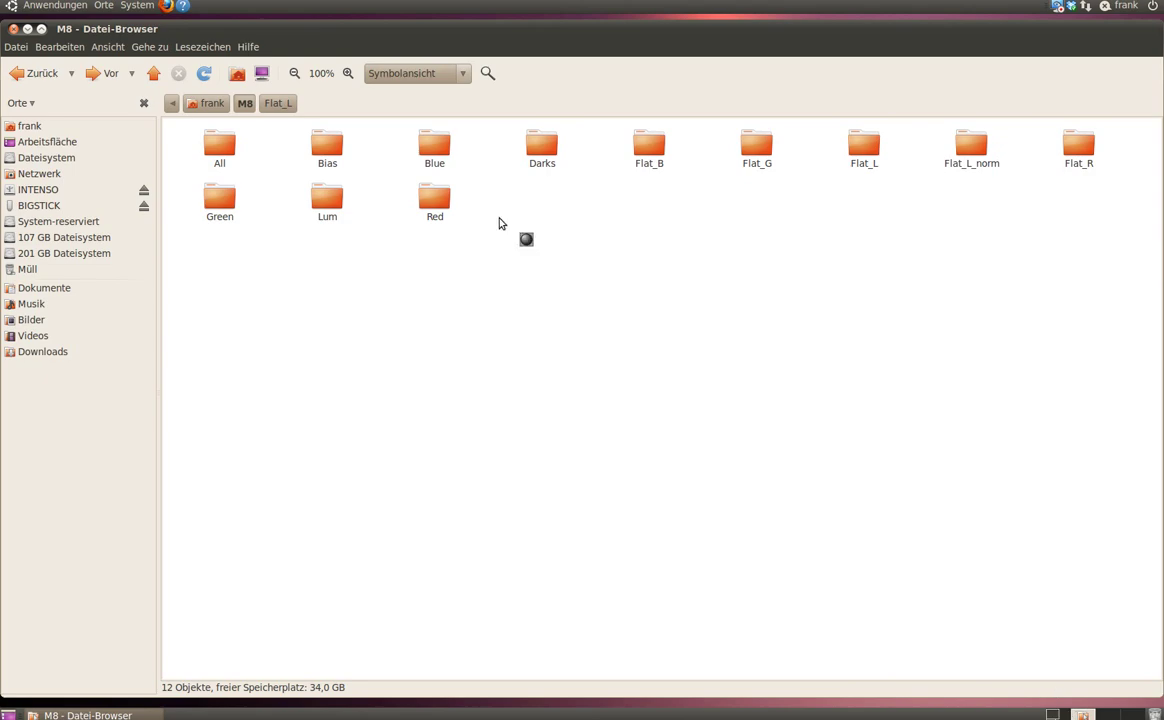
double_click(331, 203)
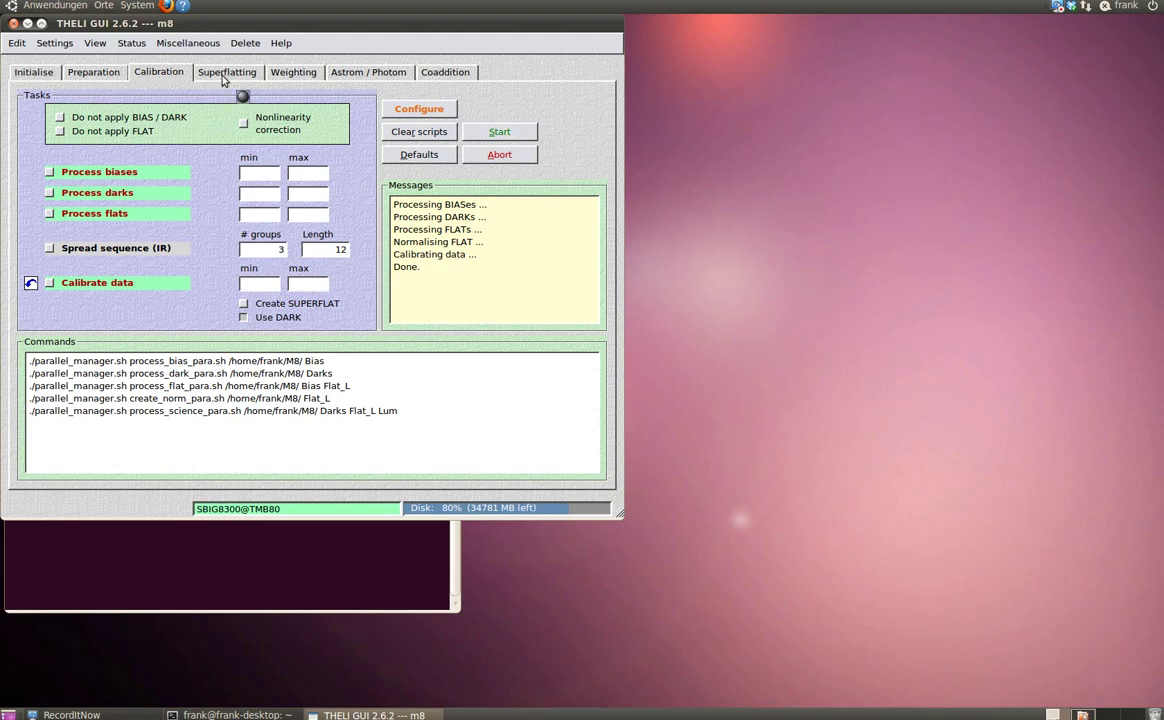
Step: Switch to the Weighting stage listing global-weight, region-transform and OFC weight-map commands for Lum
left_click(291, 74)
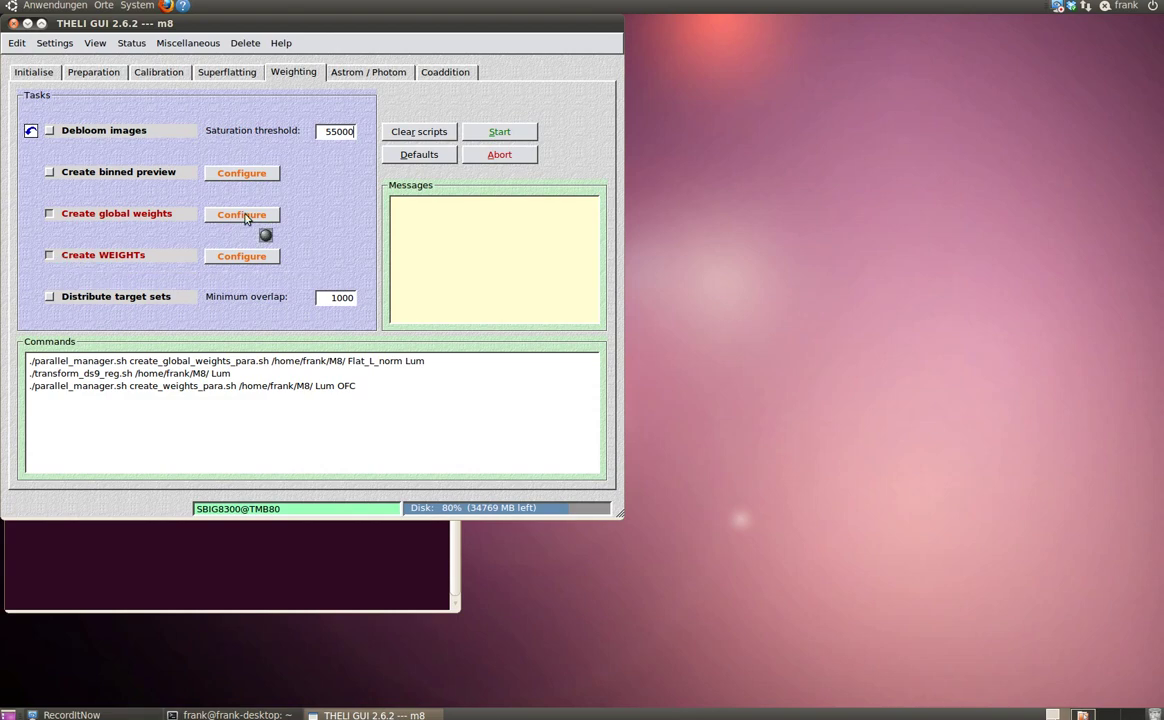
left_click(241, 215)
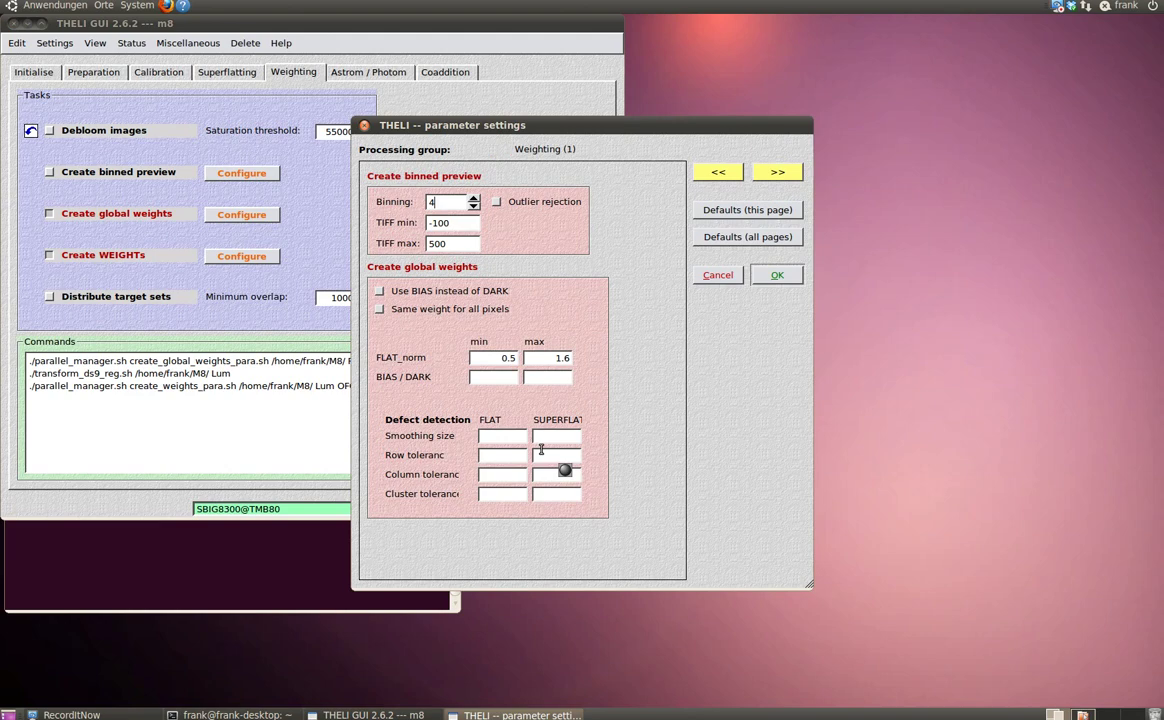
mouse_move(489, 437)
left_click(778, 276)
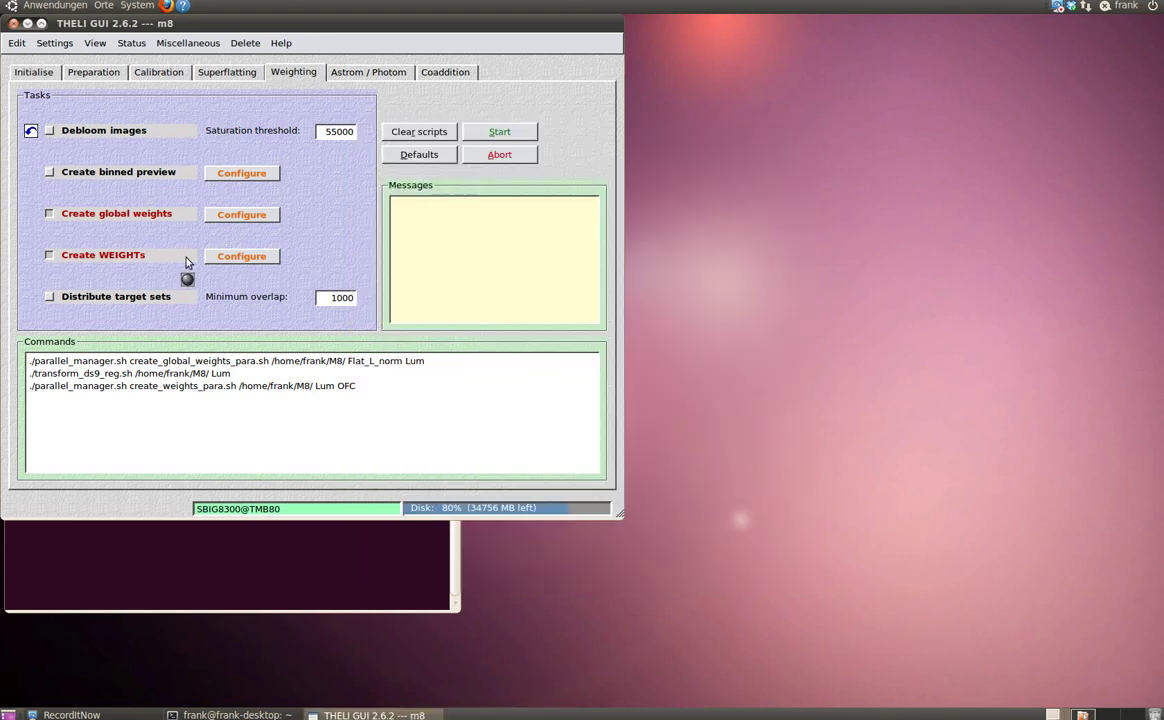
Step: Reset the Create WEIGHTs page to defaults and blank out the 0.1 Cosmics threshold
left_click(240, 257)
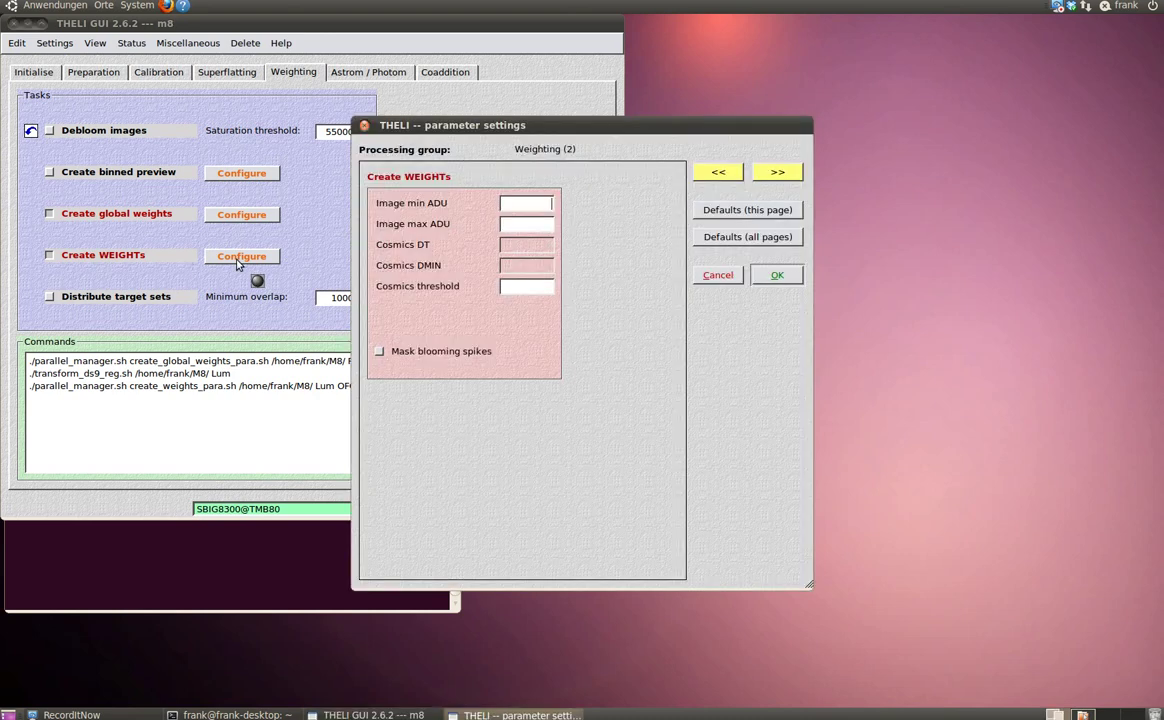
left_click(743, 209)
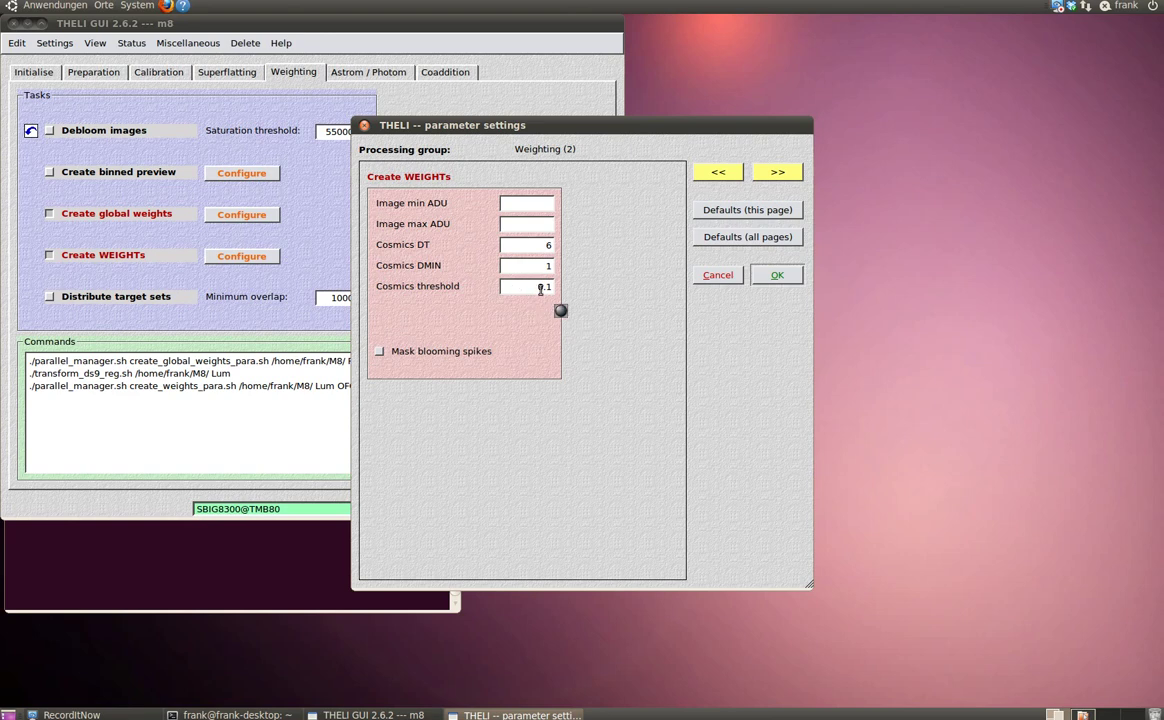
left_click_drag(540, 288, 665, 284)
key("BackSpace")
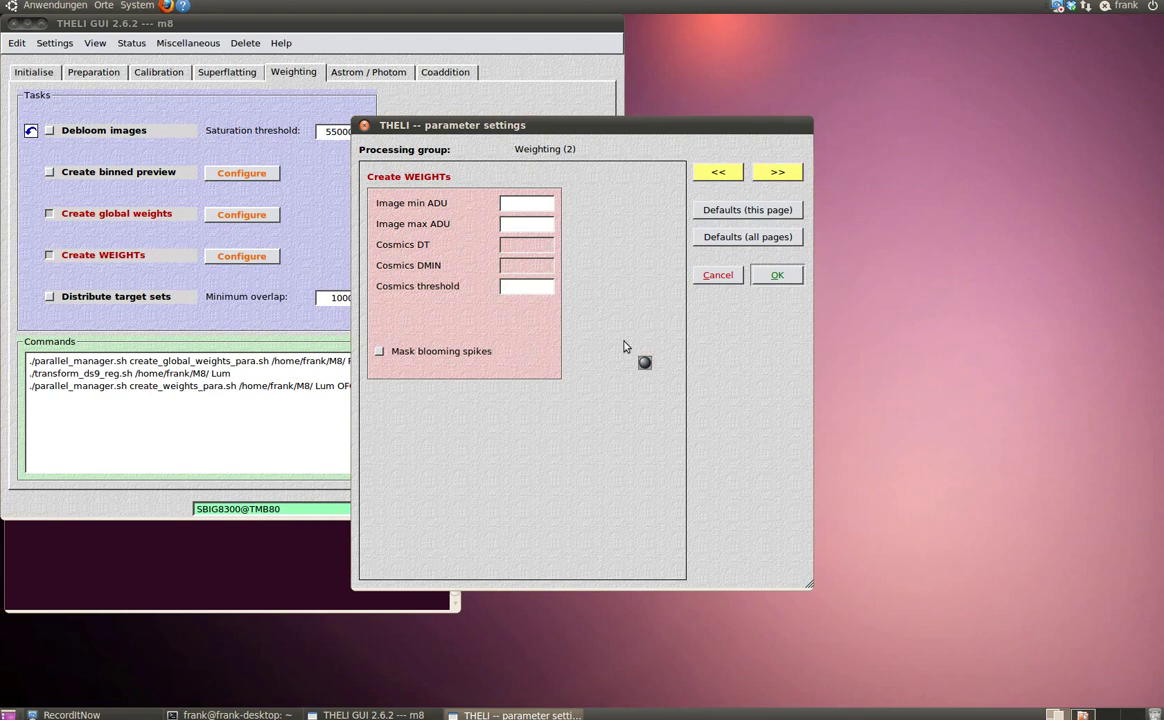
left_click(779, 281)
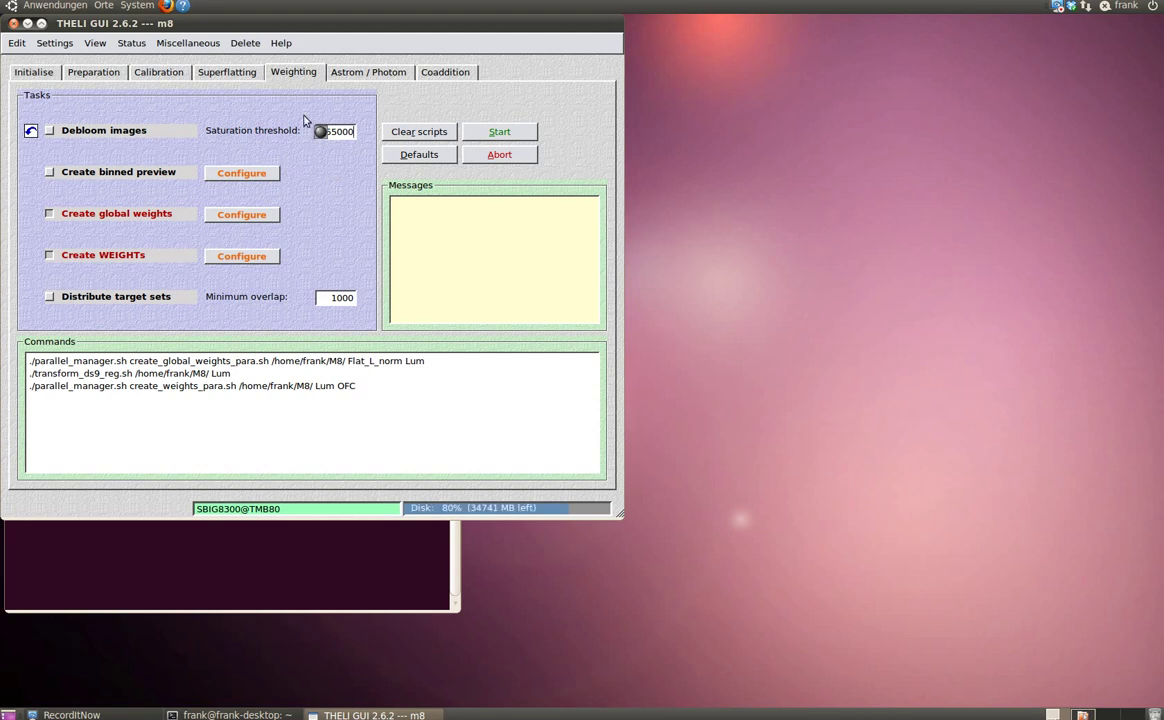
Step: Accept the global weights settings and run all three weighting commands until they report Done
left_click(236, 219)
left_click(237, 219)
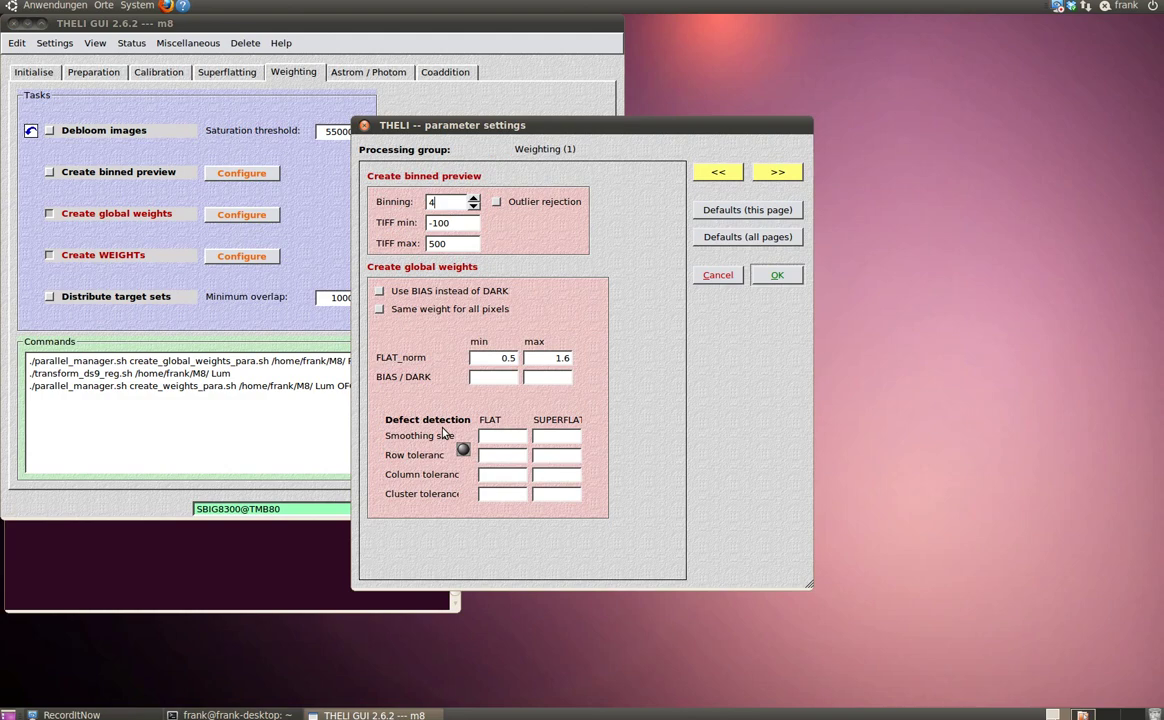
key("Return")
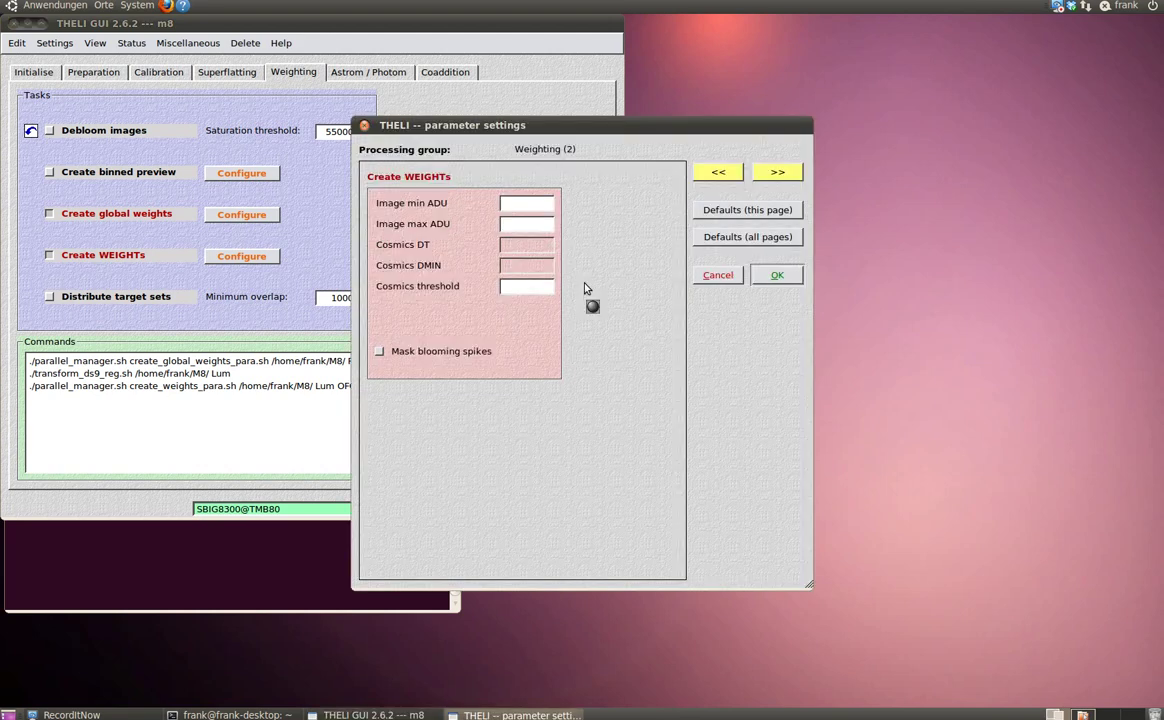
key("Return")
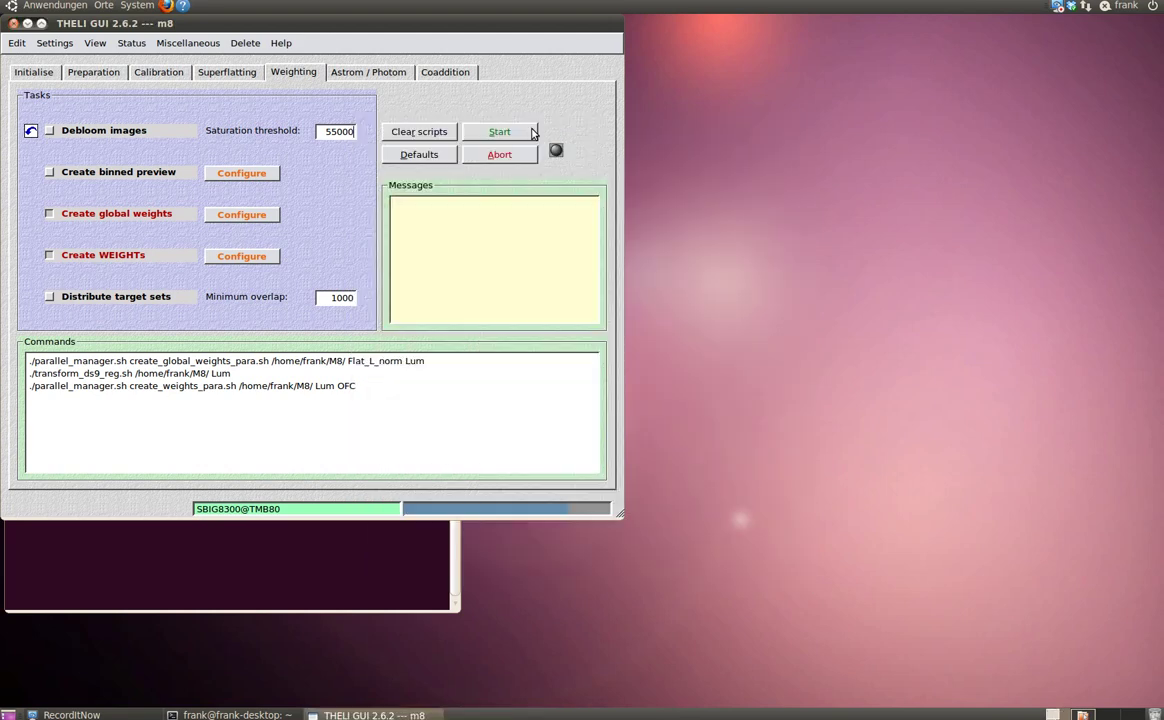
left_click(515, 133)
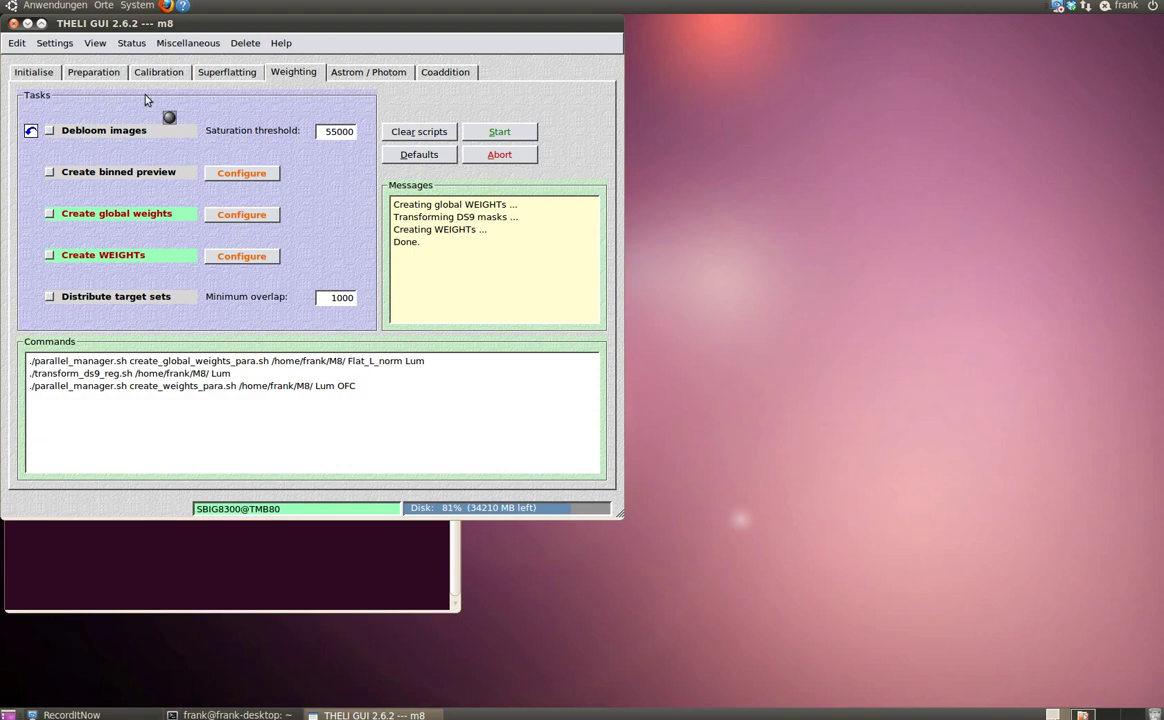
Step: Change the flat directory from Flat_L to Flat_R and the science directory from Lum to Red
left_click(34, 73)
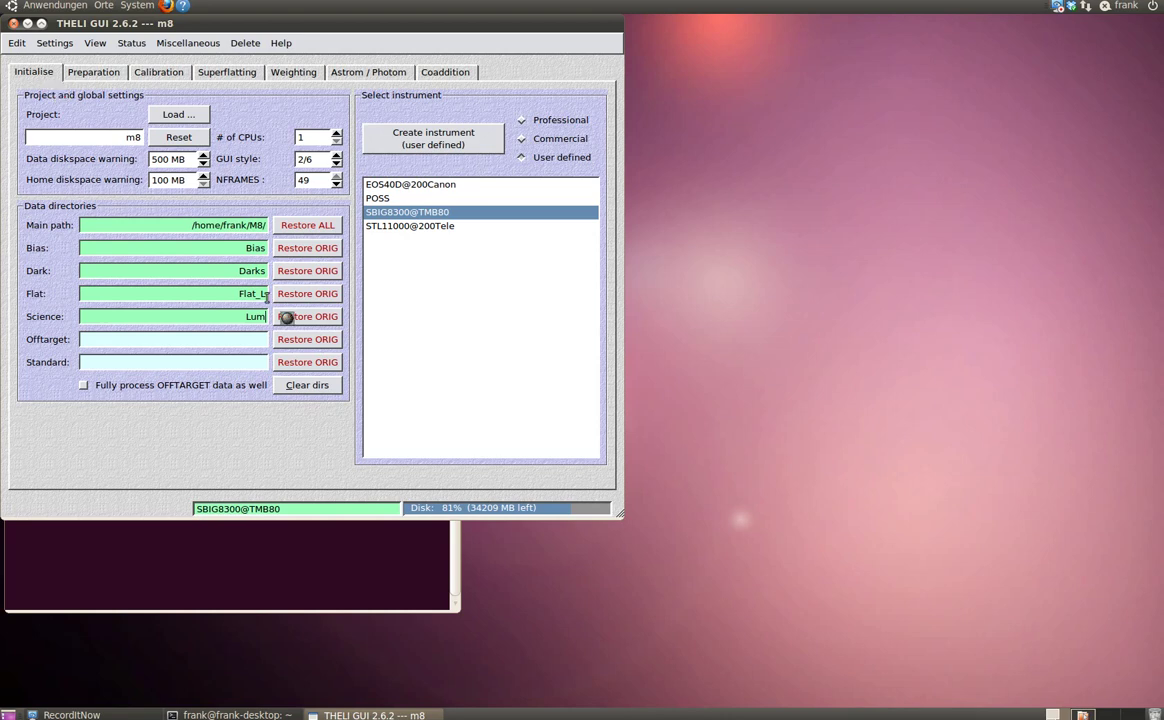
key("BackSpace")
type("R")
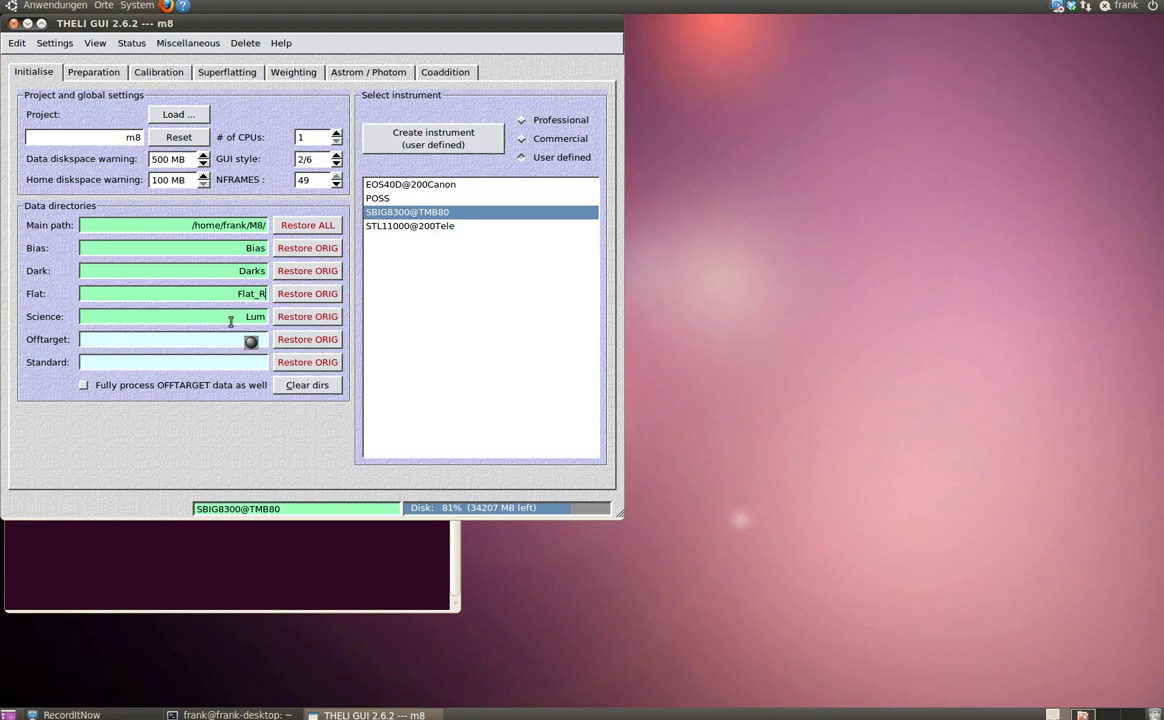
left_click_drag(230, 320, 349, 318)
type("R")
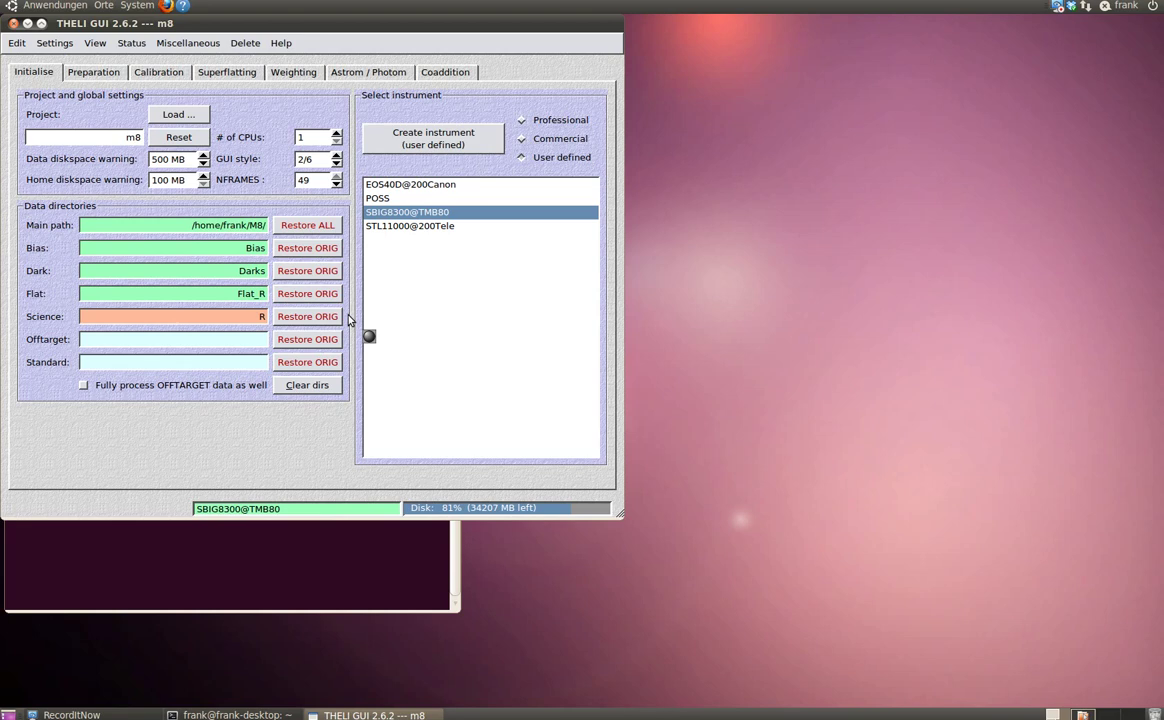
type("ed")
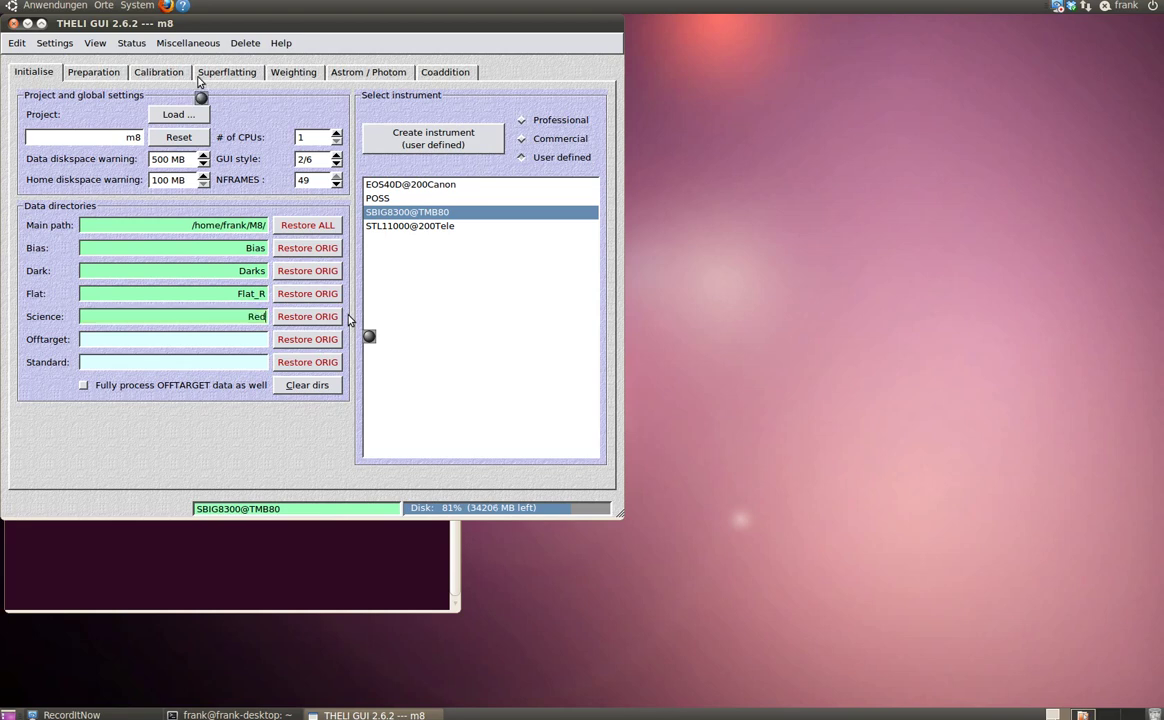